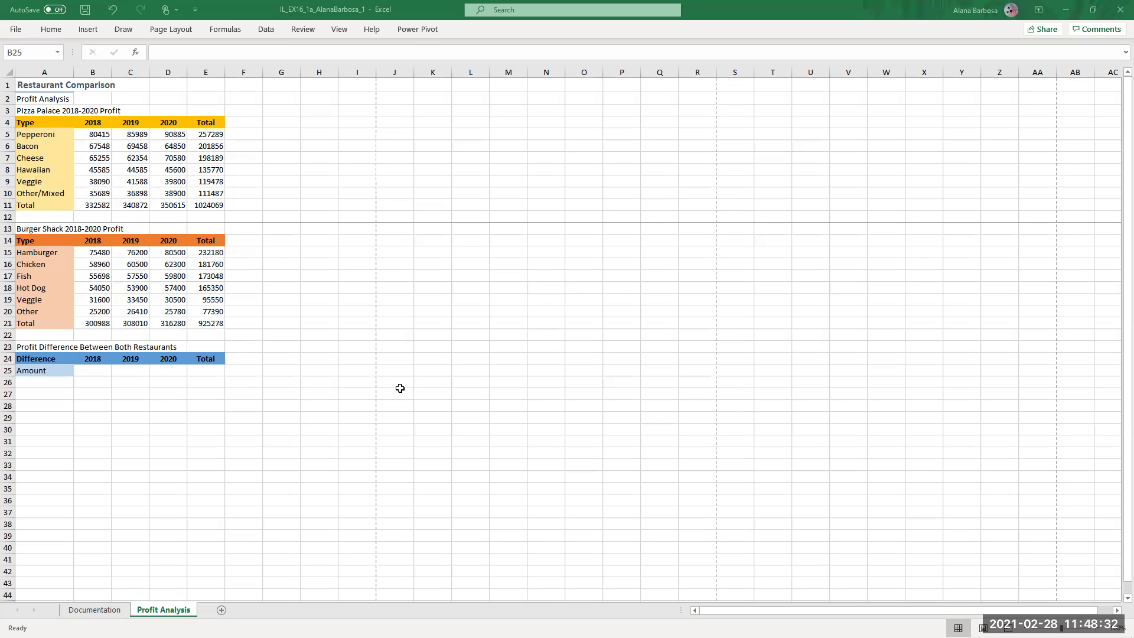
key("alt+w")
key("p")
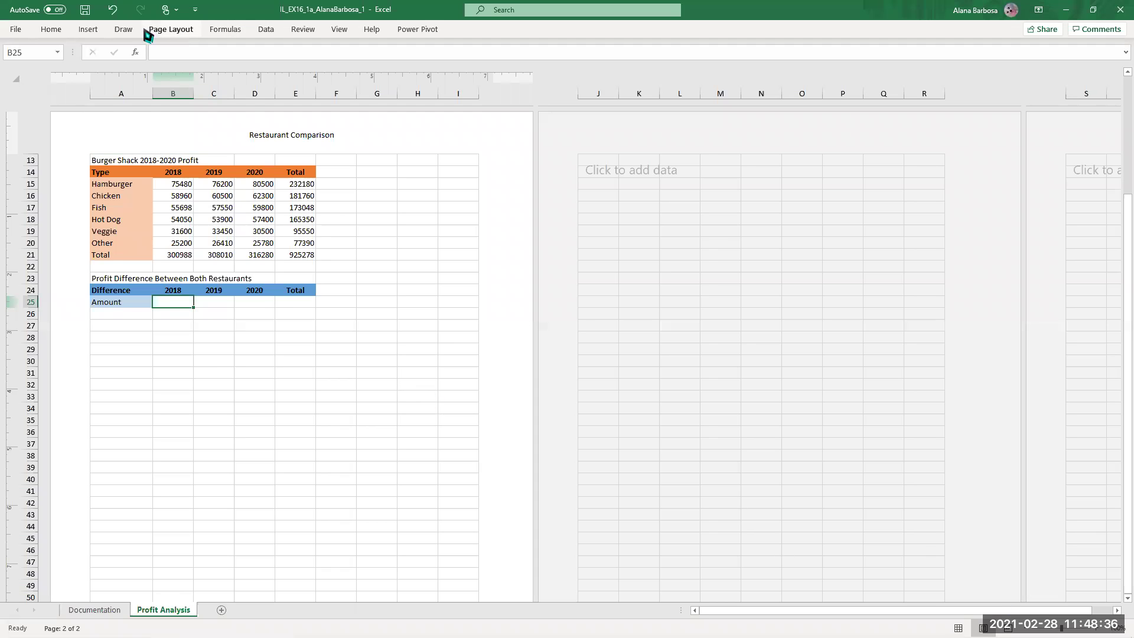
left_click(175, 32)
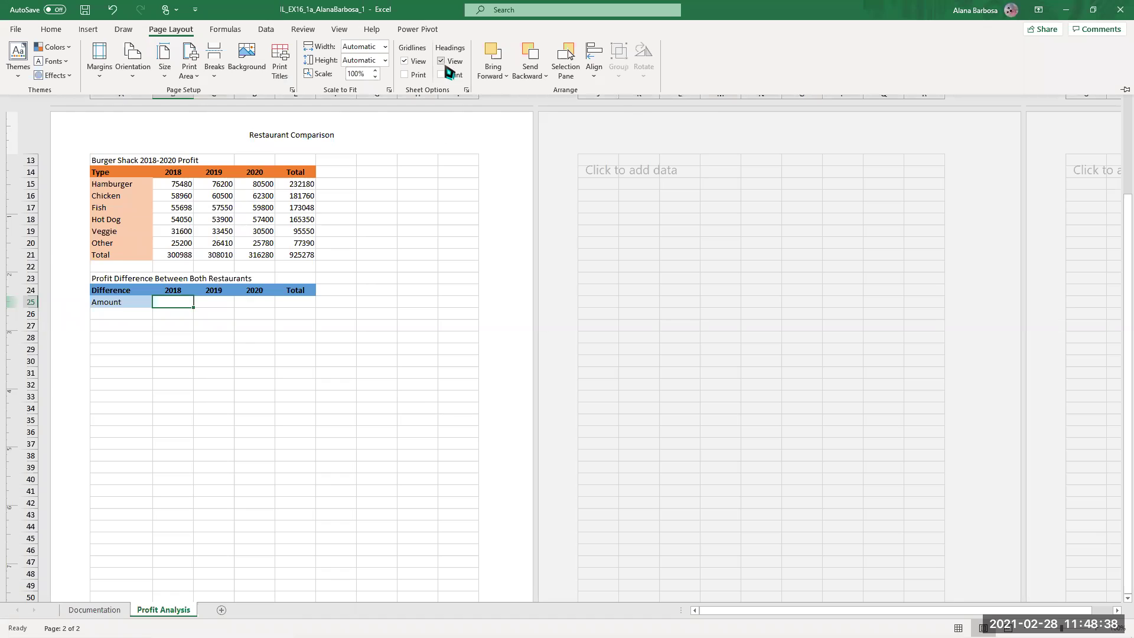
left_click(88, 32)
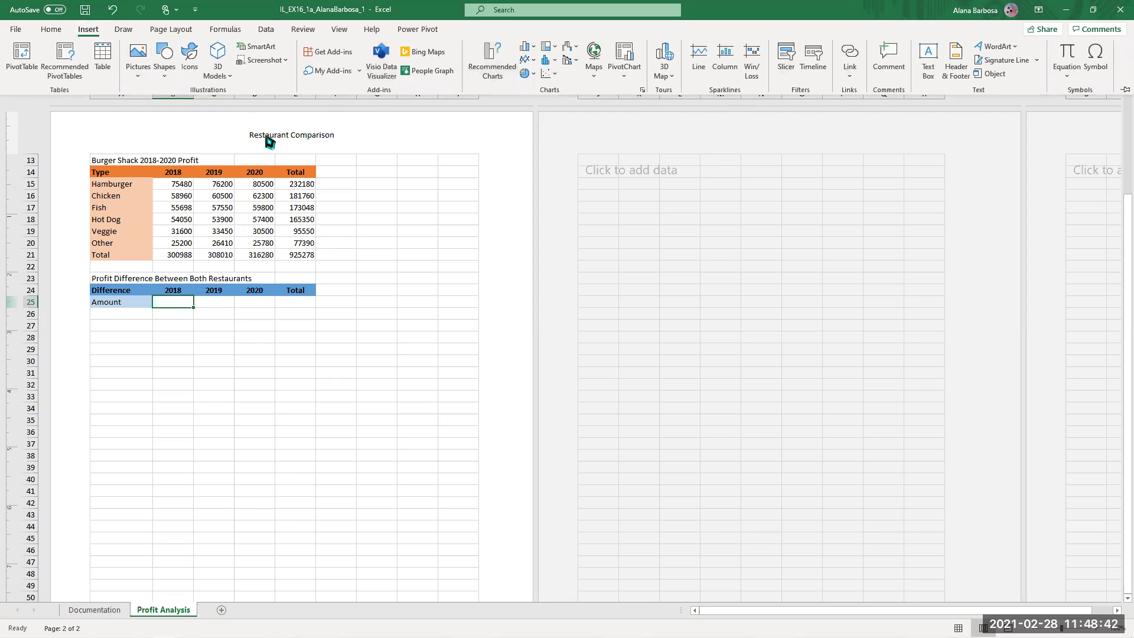
left_click(312, 146)
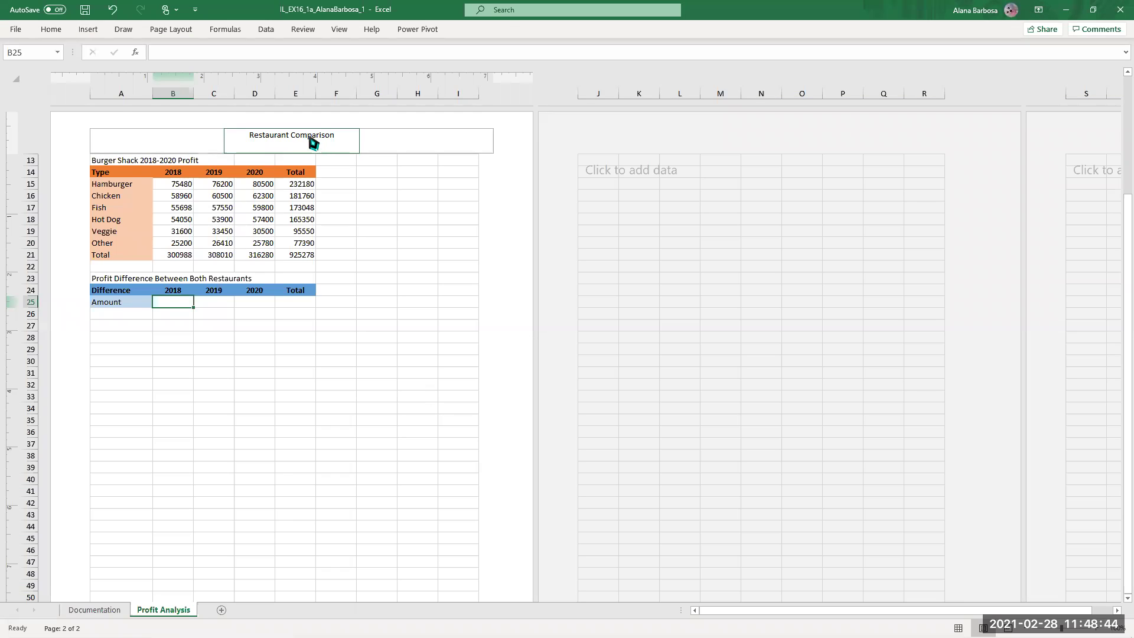
left_click(312, 142)
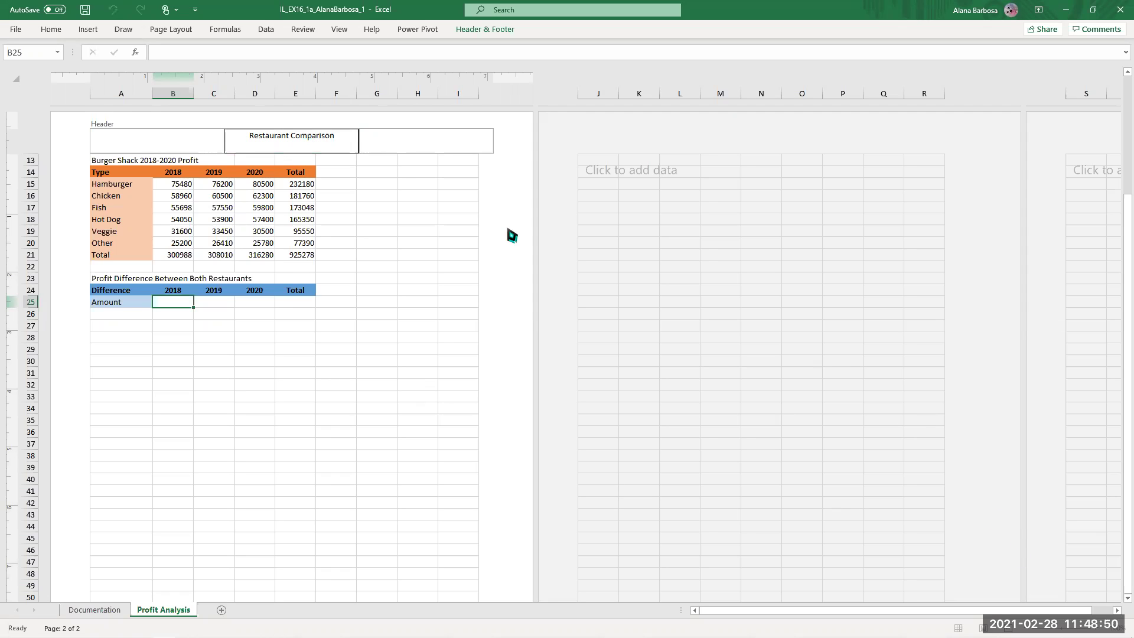
left_click(366, 125)
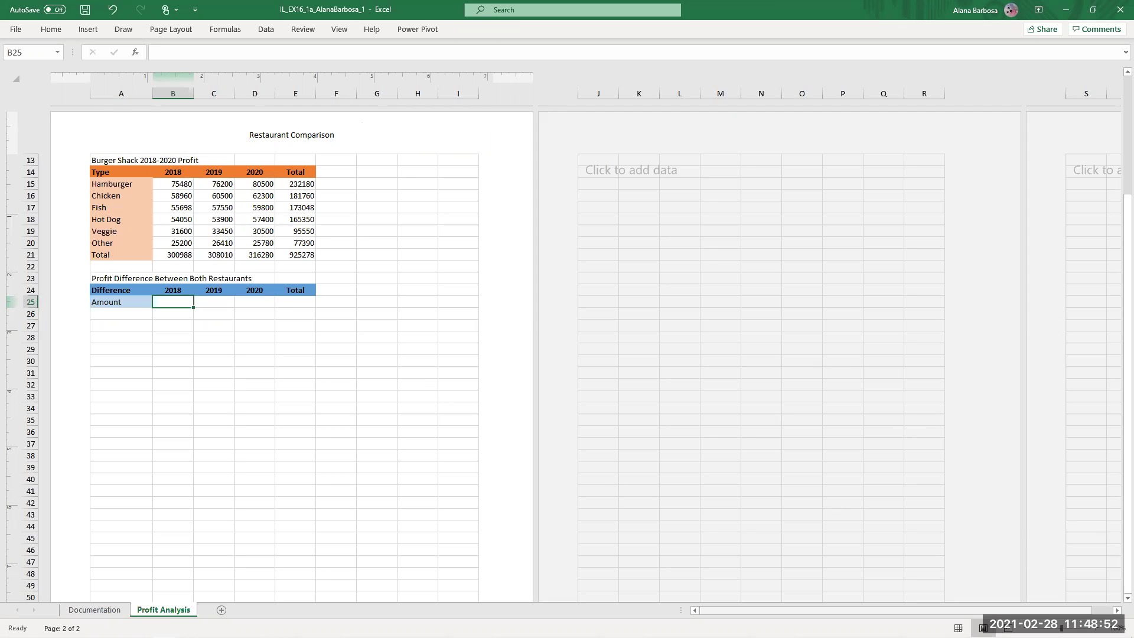
left_click(958, 628)
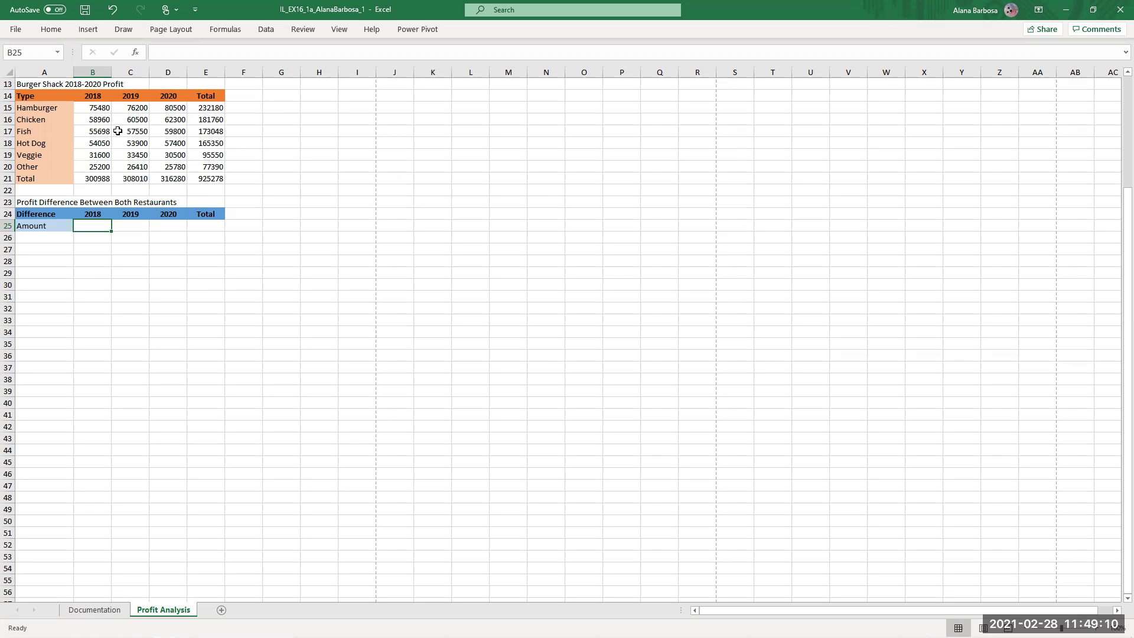
Clear the Bacon and Cheese totals in E6 and E7, keeping the Pepperoni total in E5
scroll(195, 260, "up", 4)
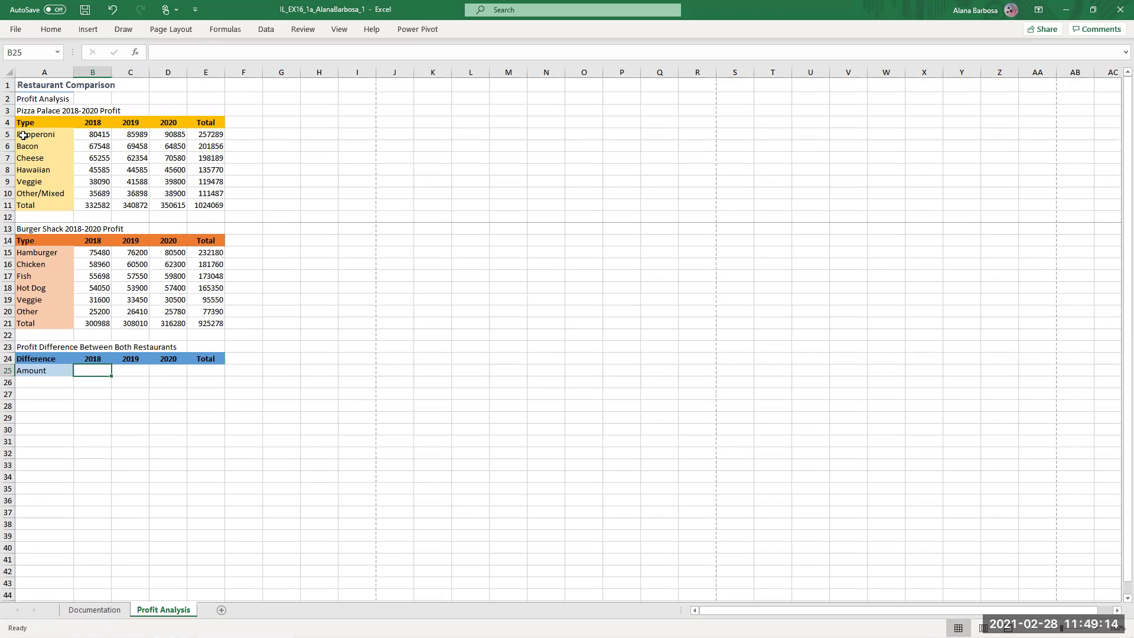
left_click(206, 135)
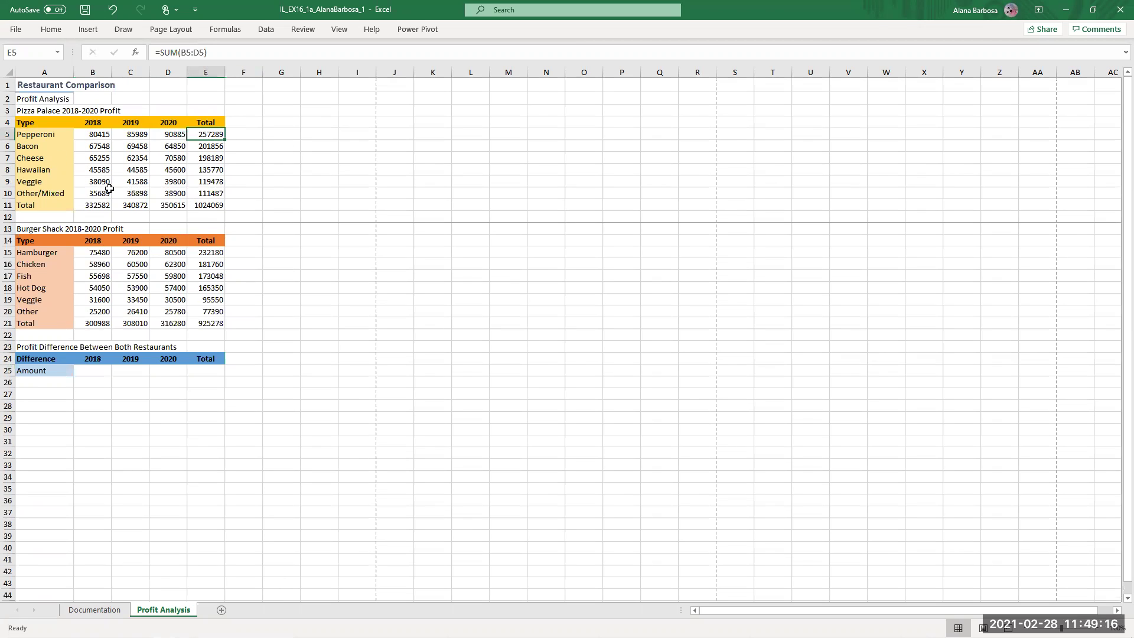
left_click_drag(197, 147, 203, 205)
key("BackSpace")
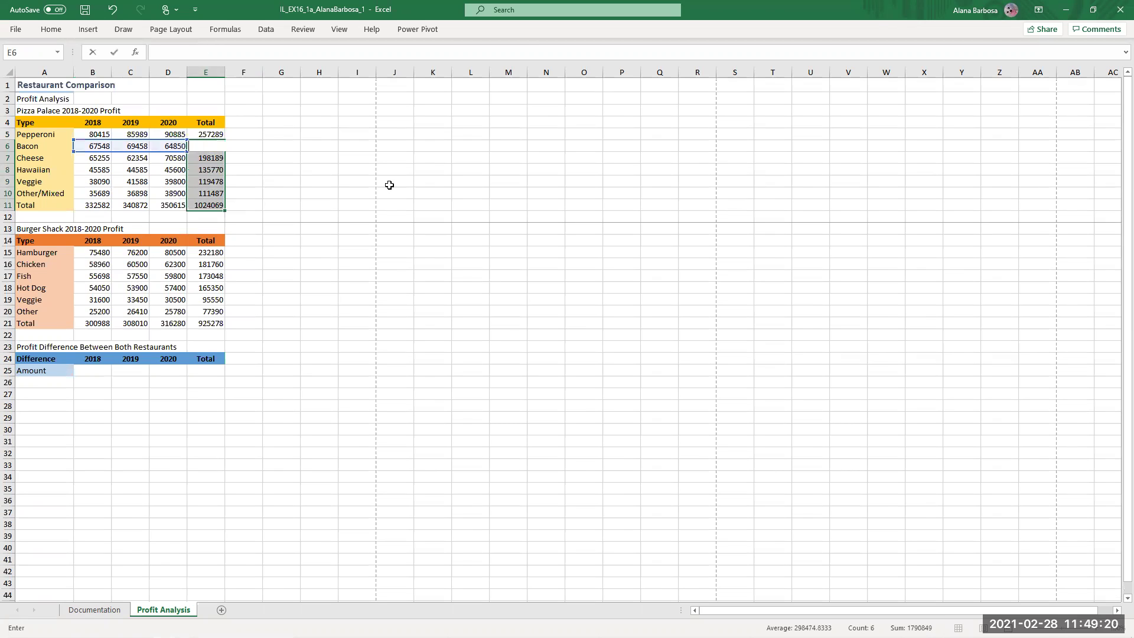
double_click(215, 161)
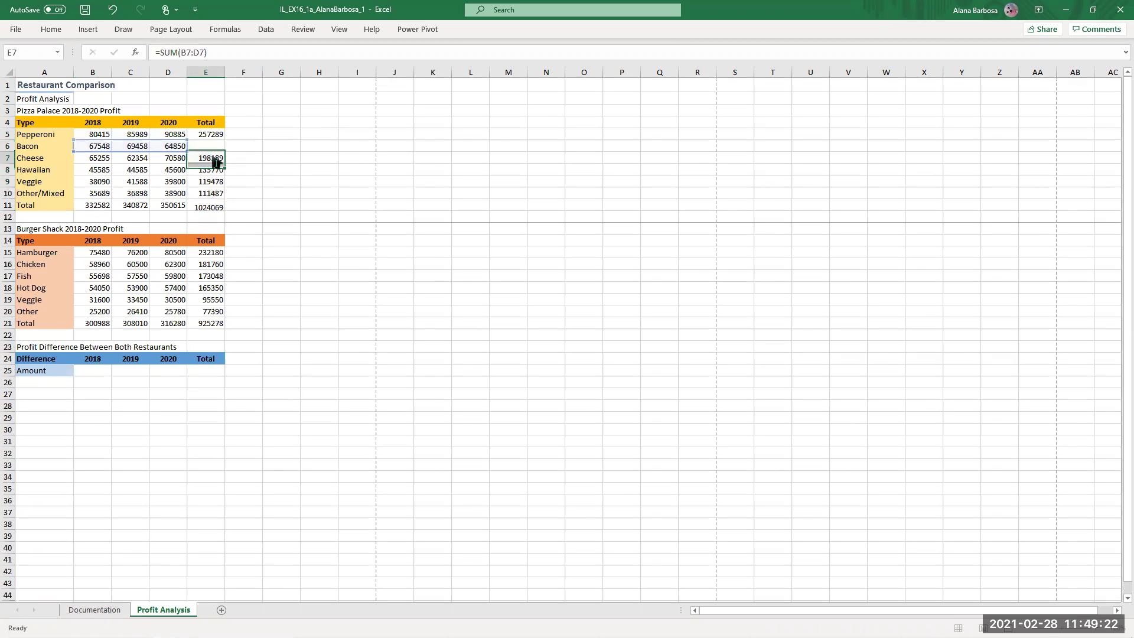
left_click_drag(234, 158, 188, 158)
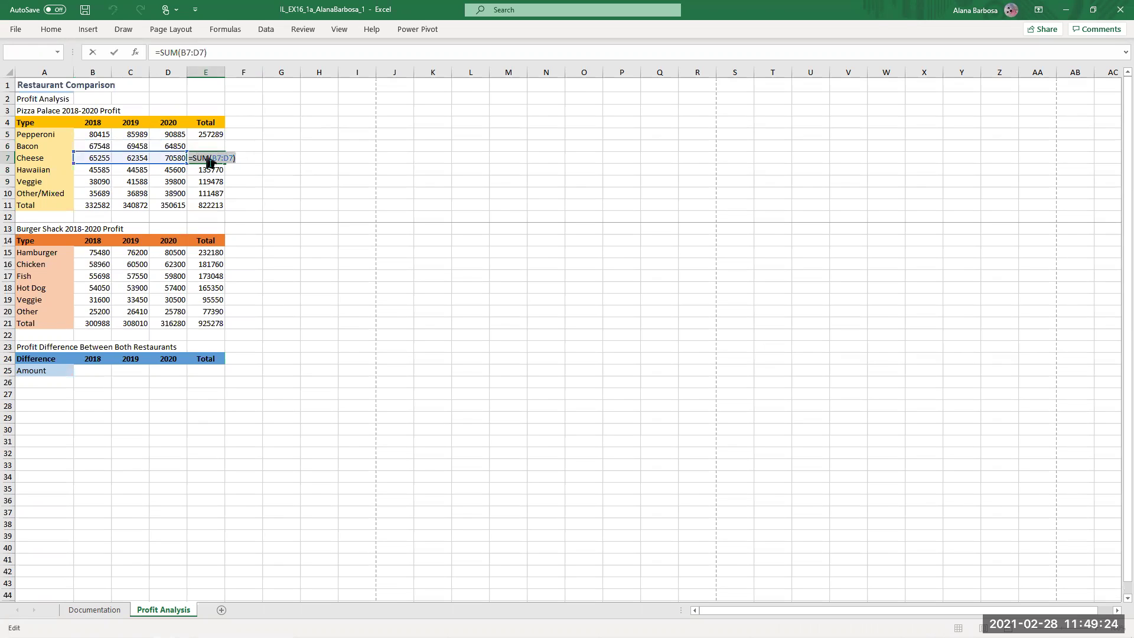
key("BackSpace")
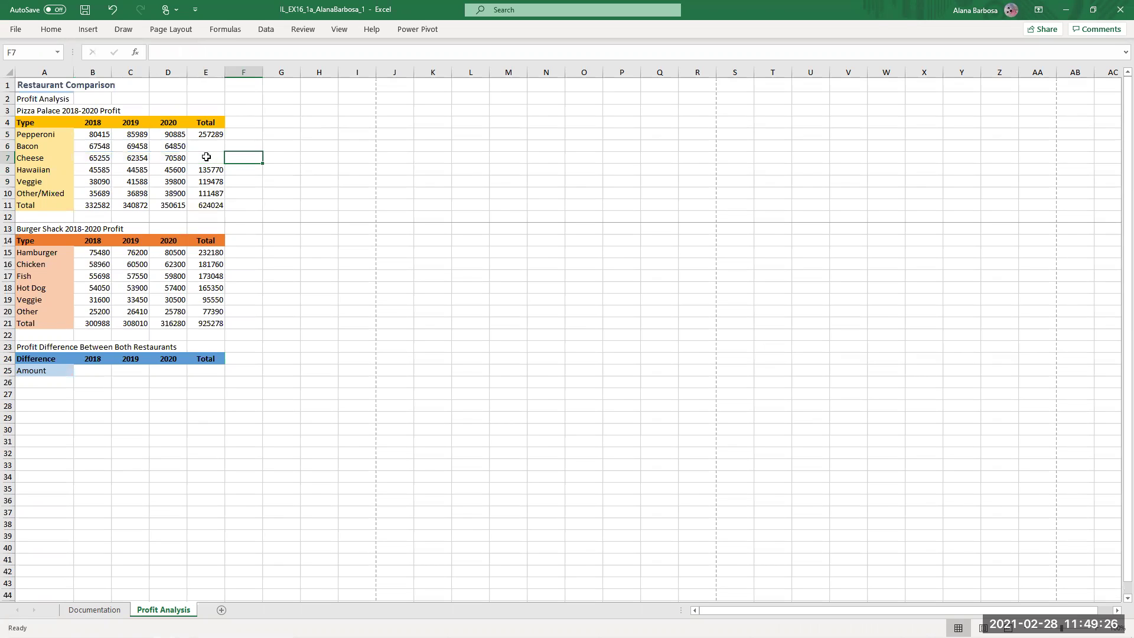
Delete the SUM formulas from the Hawaiian and Veggie totals in E8 and E9
left_click(219, 172)
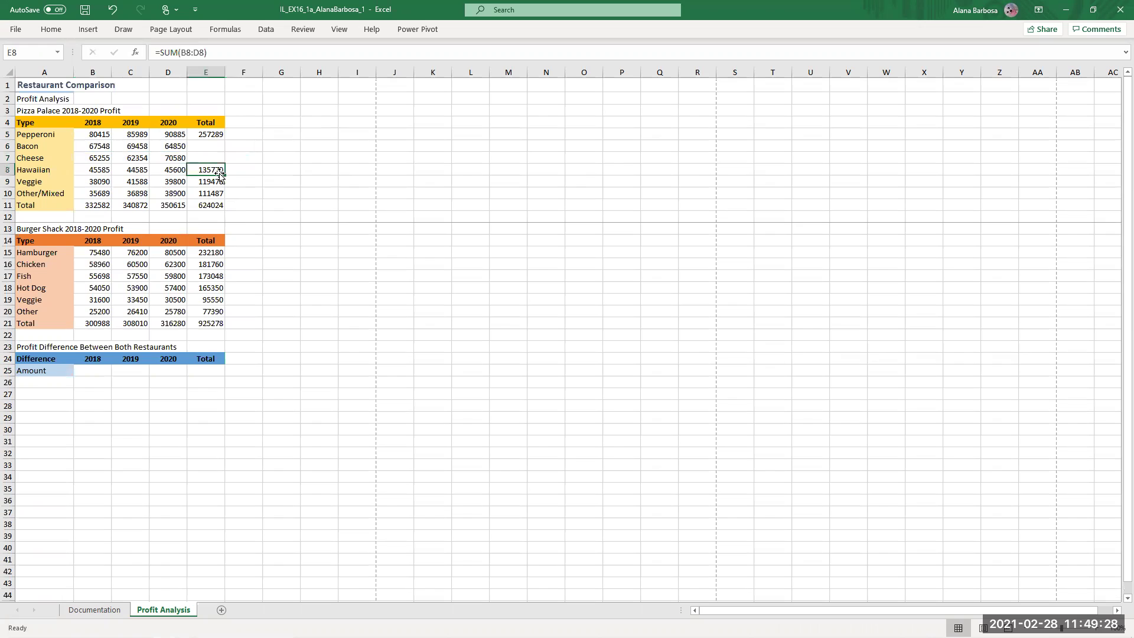
double_click(220, 172)
key("Escape")
key("Delete")
key("Return")
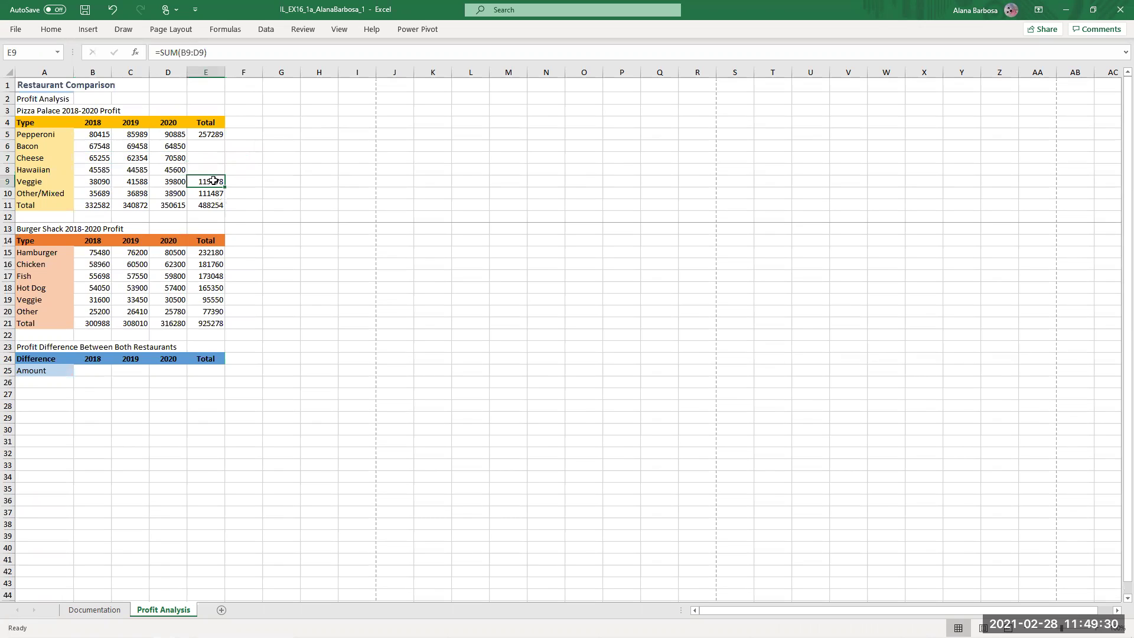
double_click(213, 181)
key("Escape")
key("Delete")
key("Return")
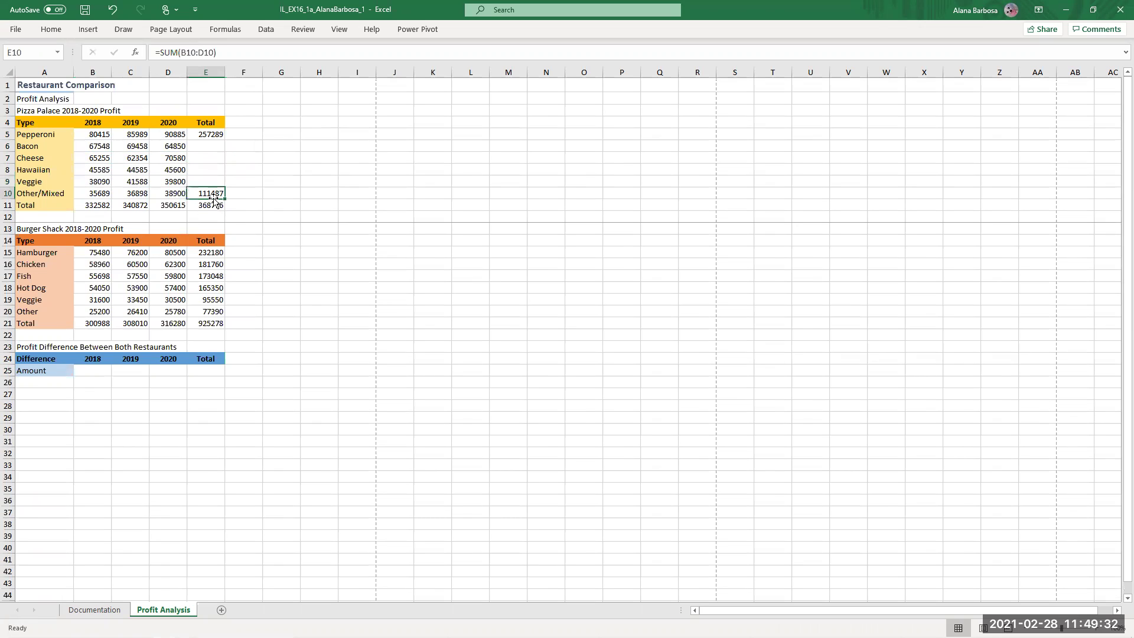
Delete the Other/Mixed total in E10 and the Pizza Palace grand total in E11
double_click(214, 198)
key("Escape")
key("Delete")
key("Return")
key("Return")
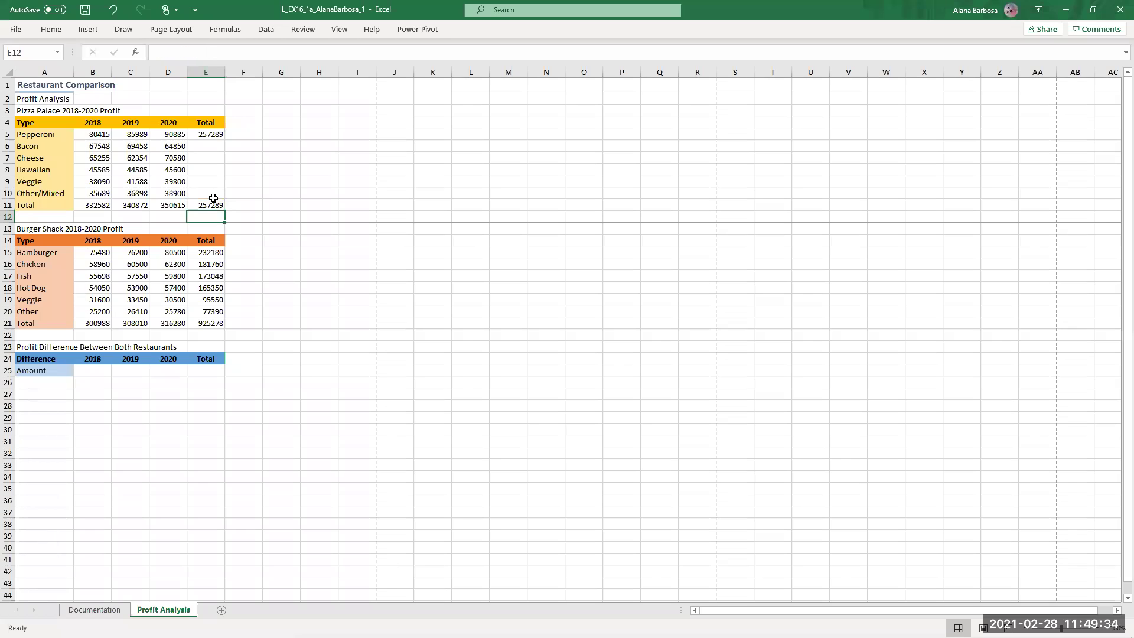
double_click(213, 201)
key("Escape")
key("Delete")
left_click(207, 155)
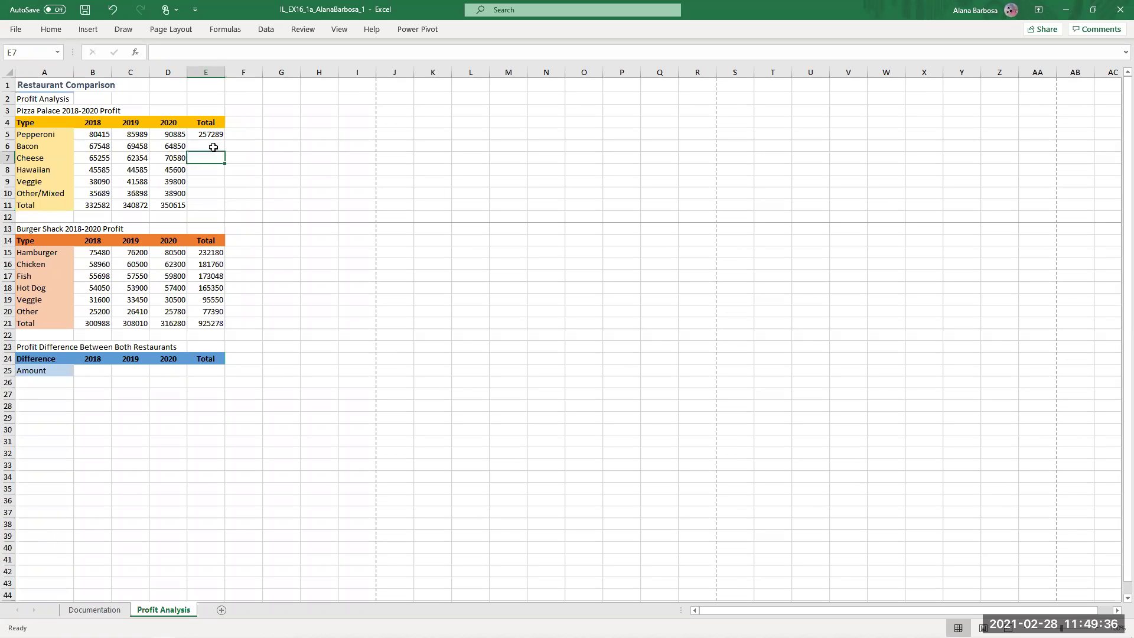
Fill the Bacon total in E6 with the row SUM formula from E5, giving 201856
left_click(213, 147)
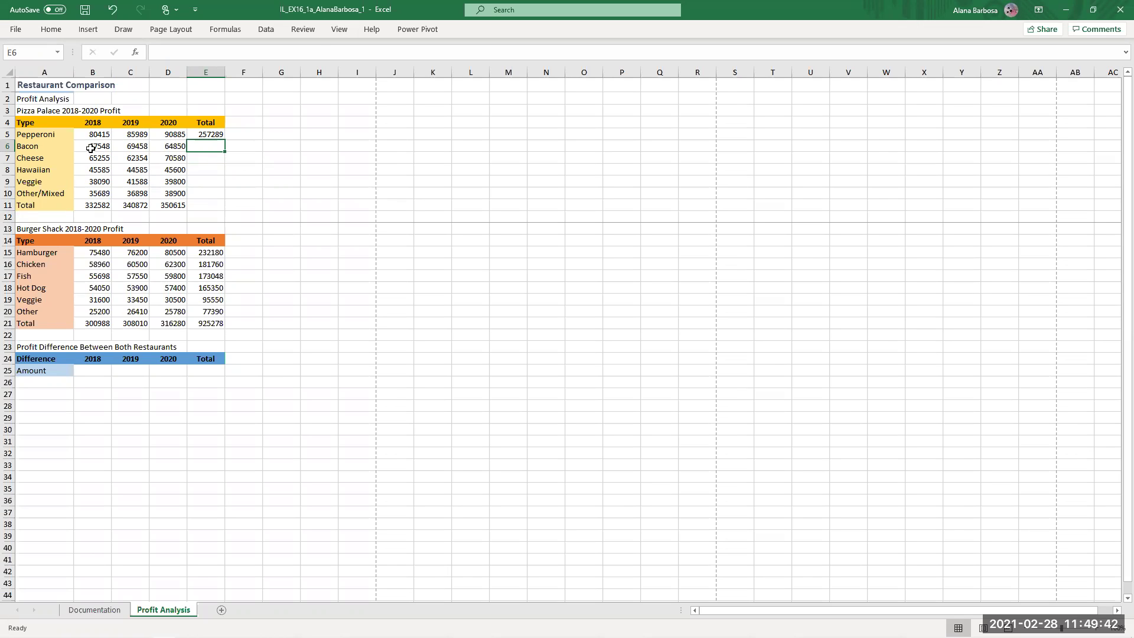
left_click(209, 136)
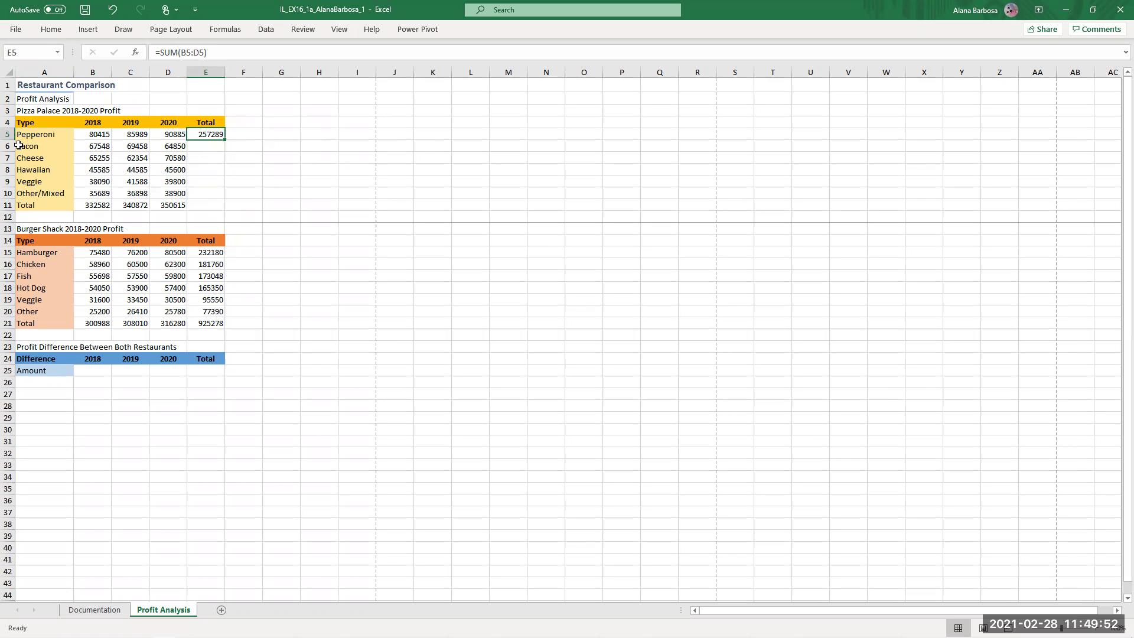
left_click(204, 148)
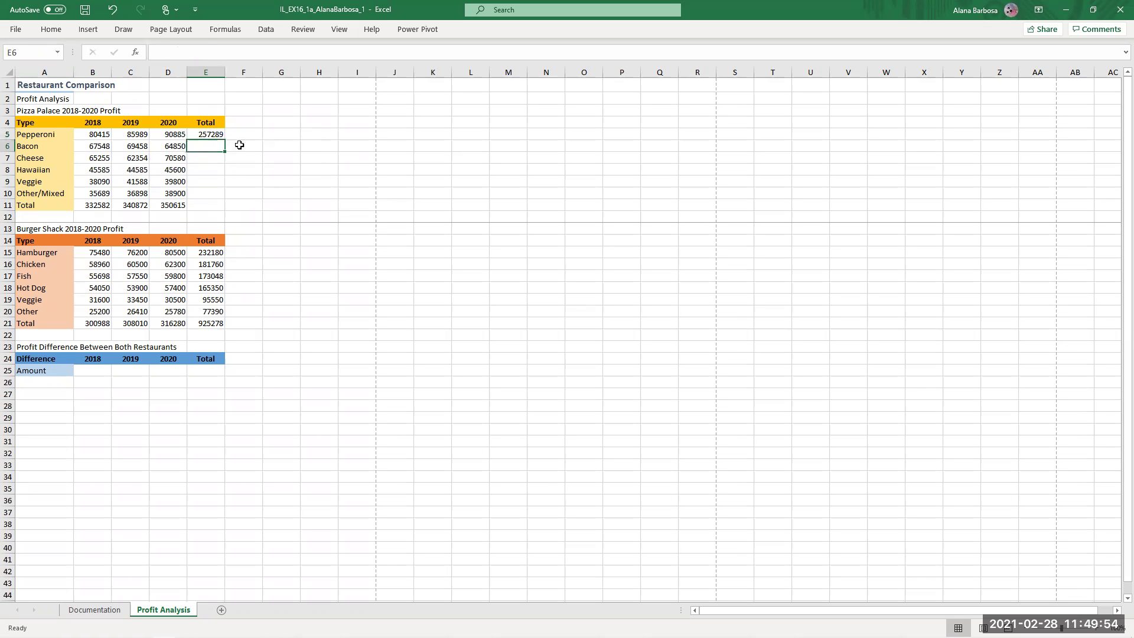
left_click(56, 33)
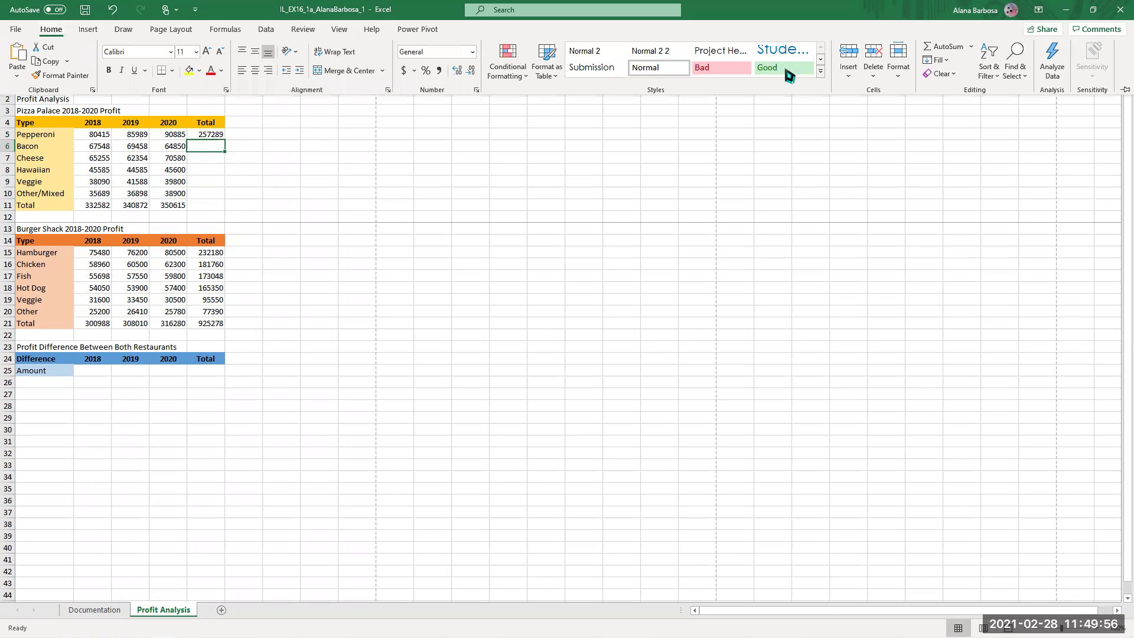
left_click(963, 80)
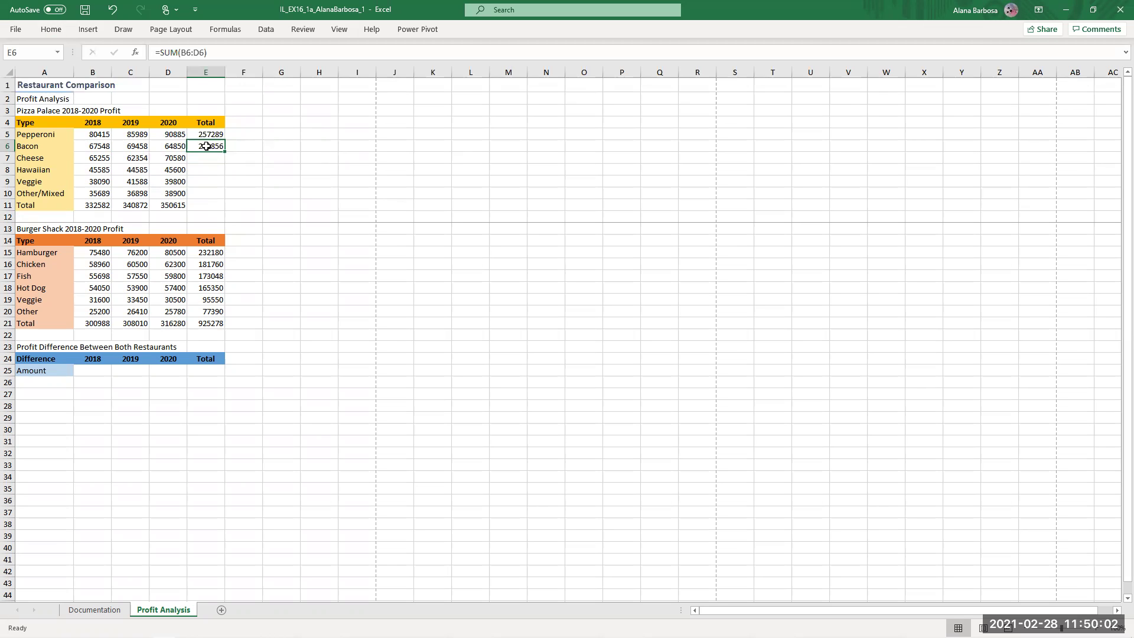
left_click(196, 136)
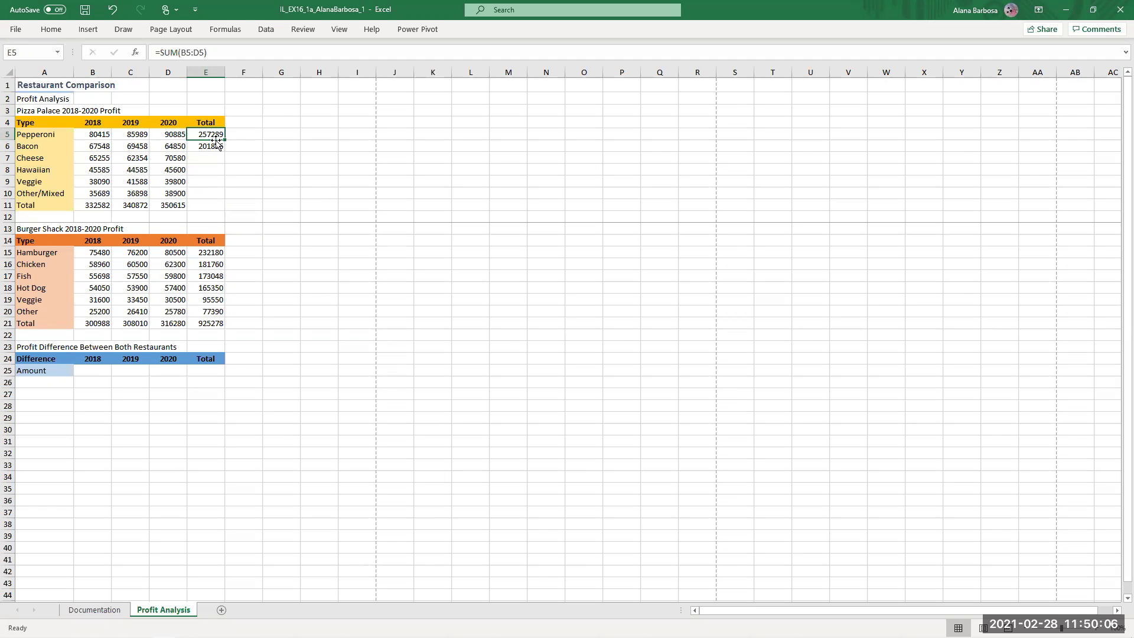
left_click(214, 147)
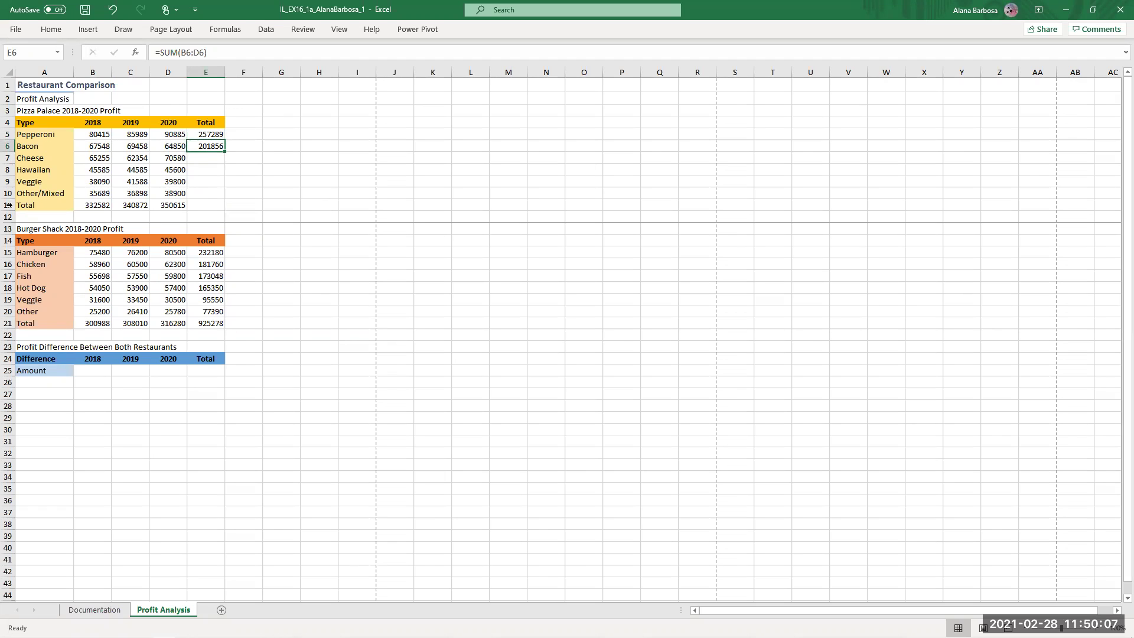
Fill the Cheese, Hawaiian, Veggie and Other/Mixed totals in E7:E10 with Ctrl+D, ending at 111487
left_click(218, 158)
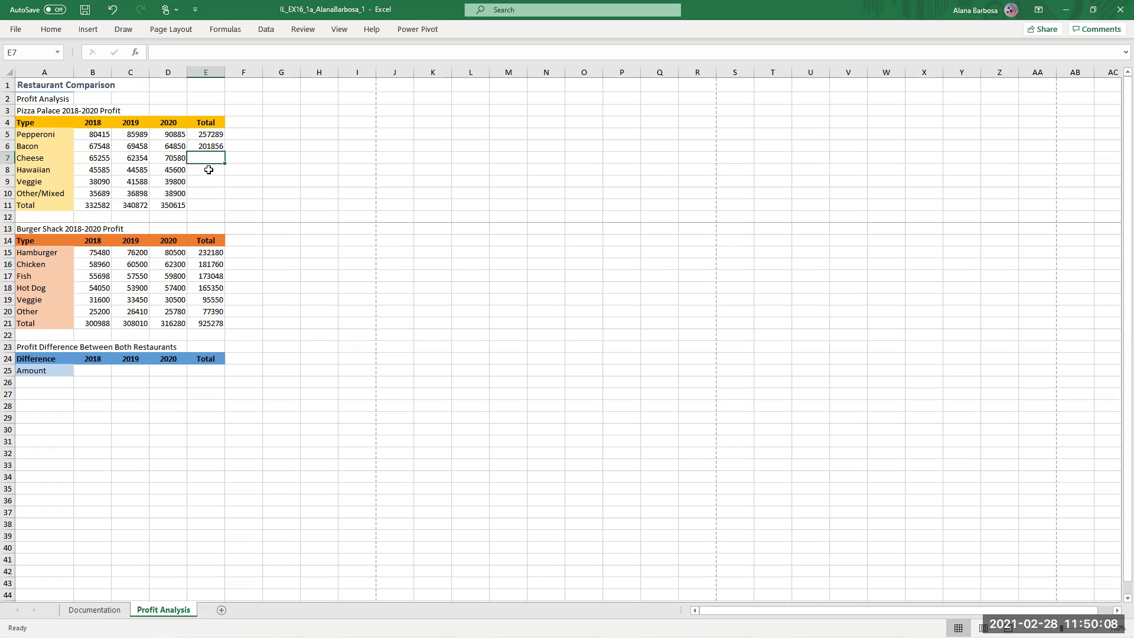
left_click(47, 29)
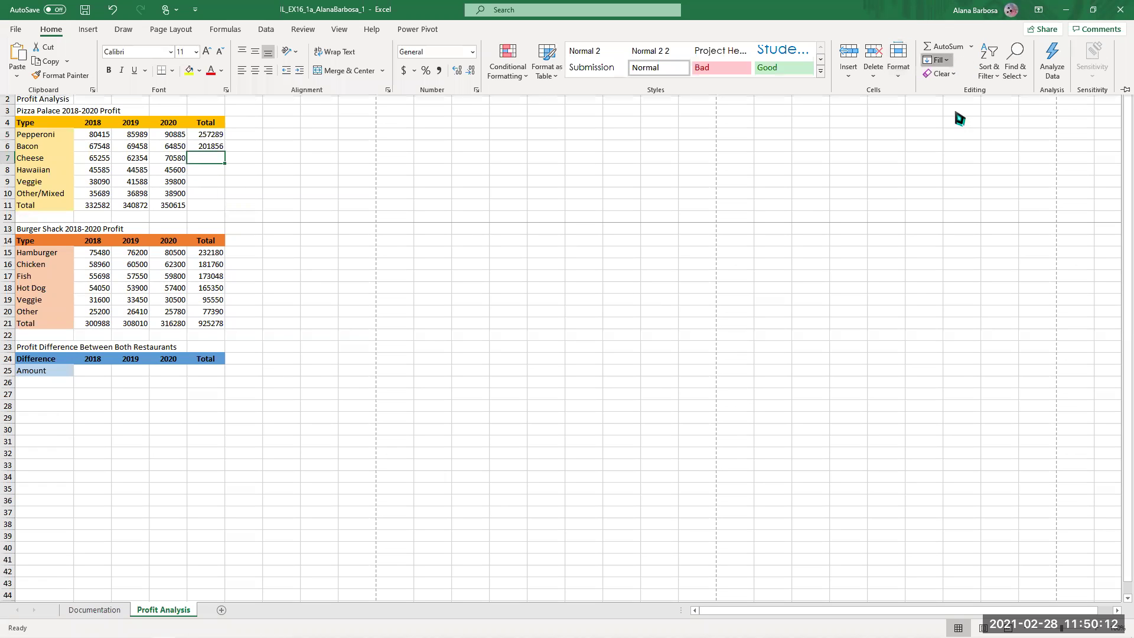
key("ctrl+d")
key("Return")
left_click(51, 30)
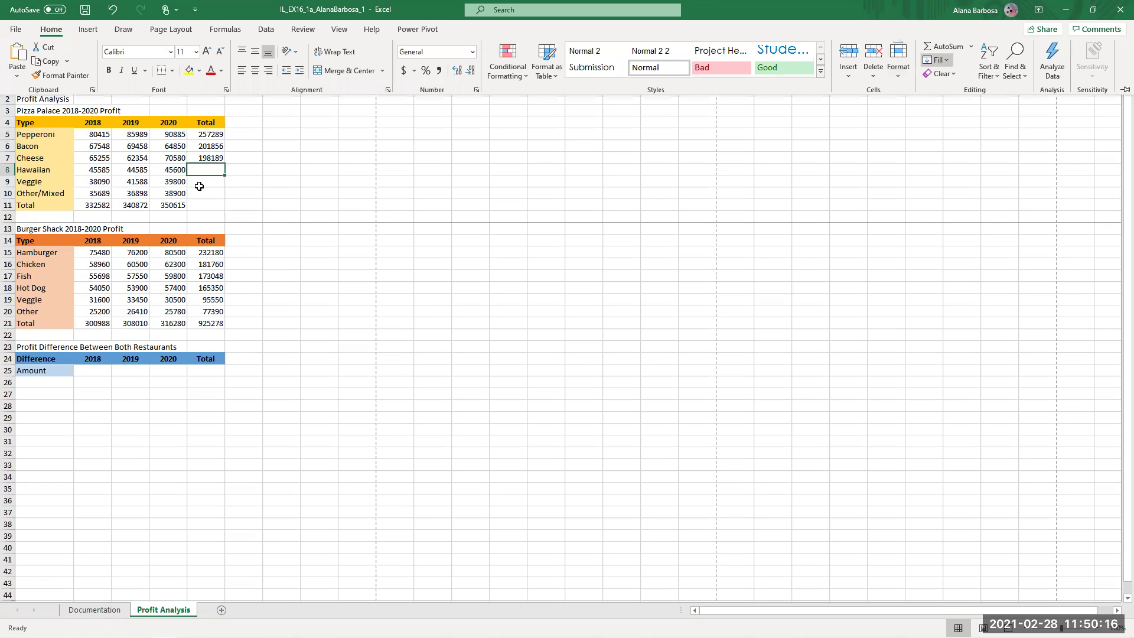
key("ctrl+d")
key("Return")
left_click(60, 29)
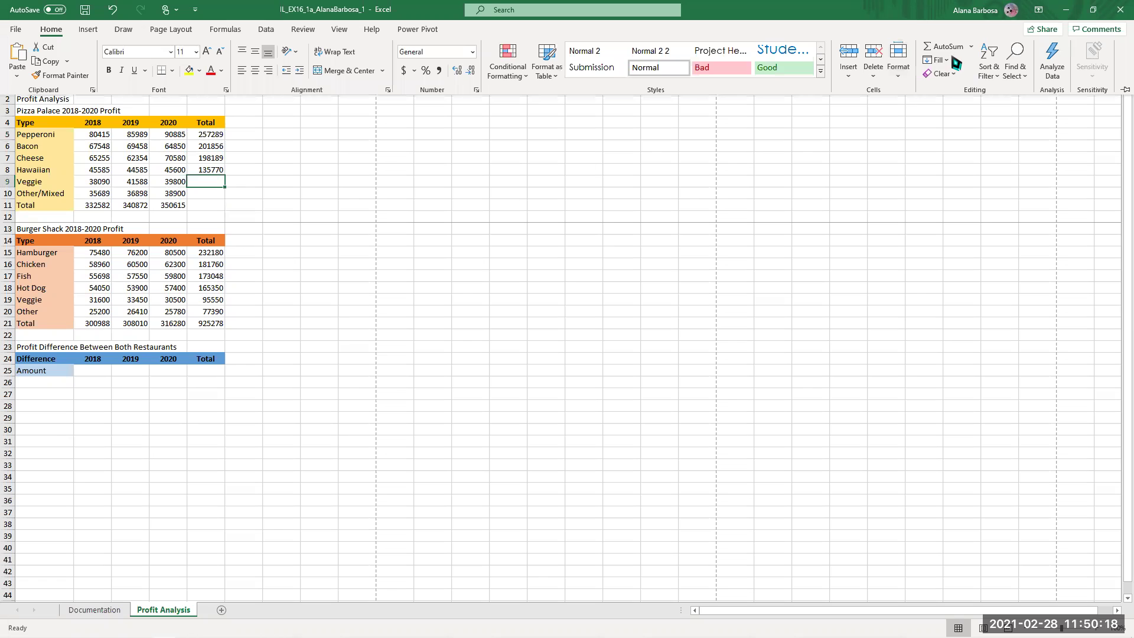
key("ctrl+d")
key("Return")
left_click(59, 30)
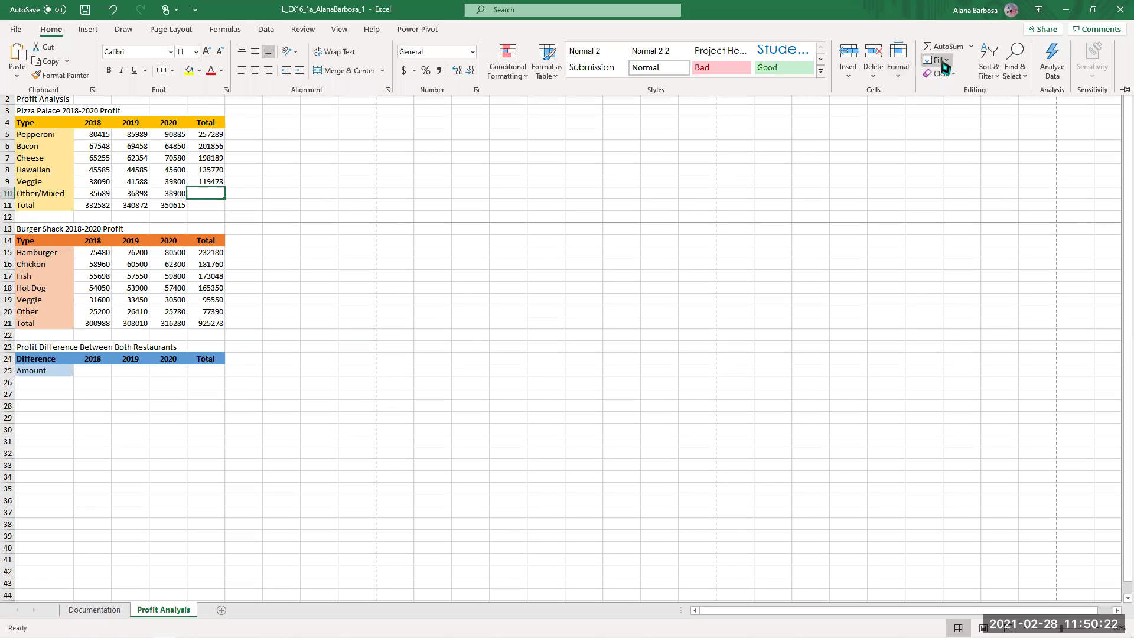
key("ctrl+d")
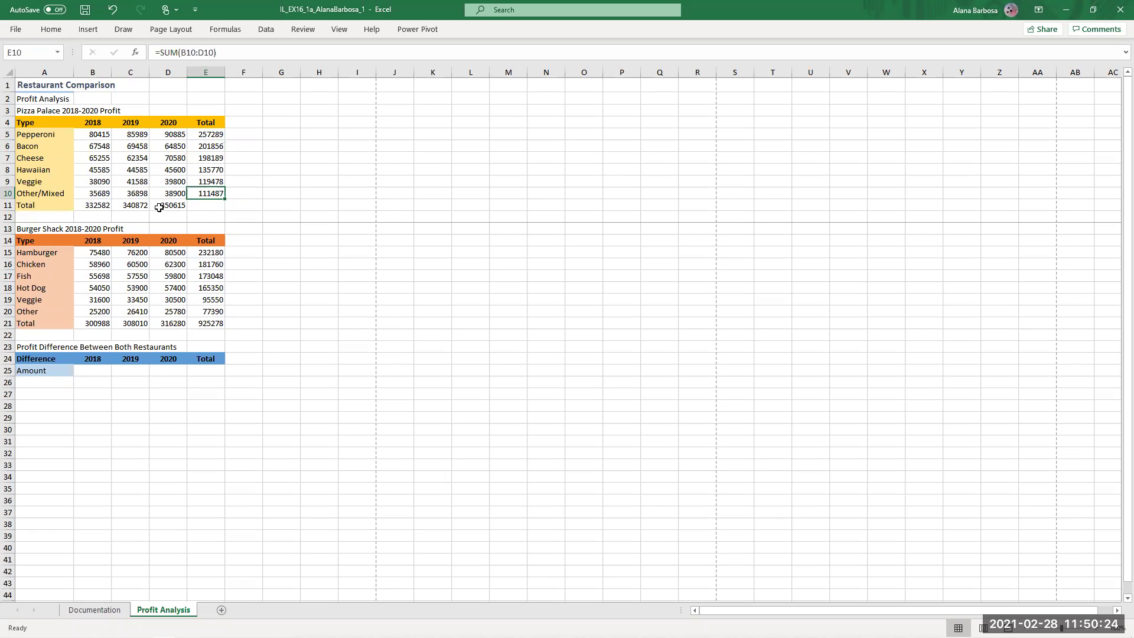
Delete the SUM formulas in D11, C11 and B11 of the Pizza Palace Total row
left_click_drag(206, 205, 92, 205)
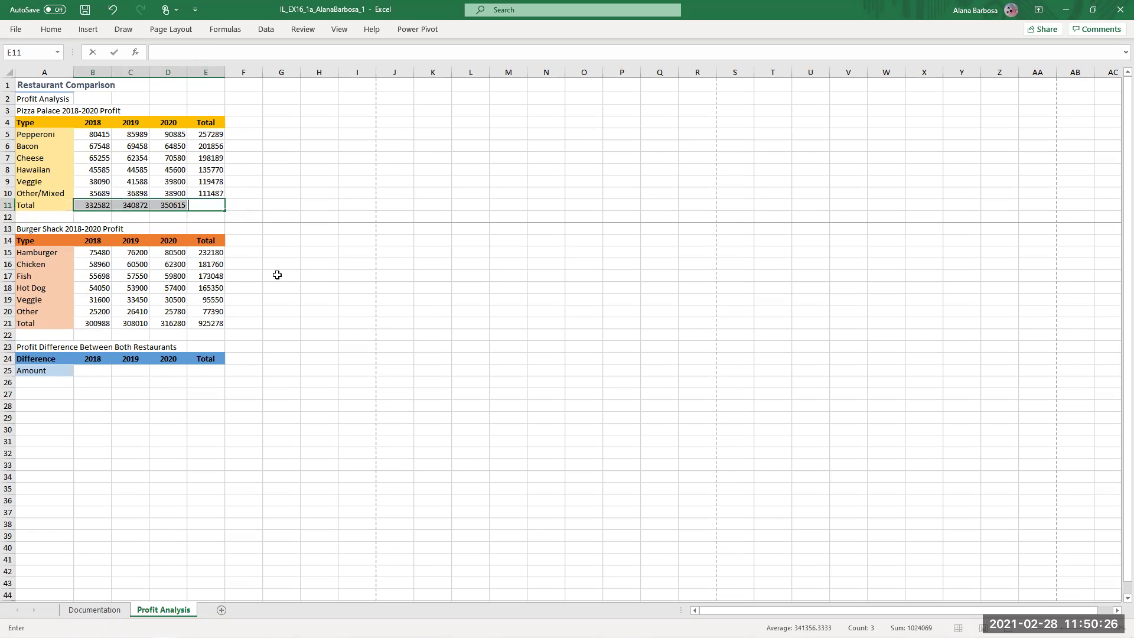
left_click(176, 208)
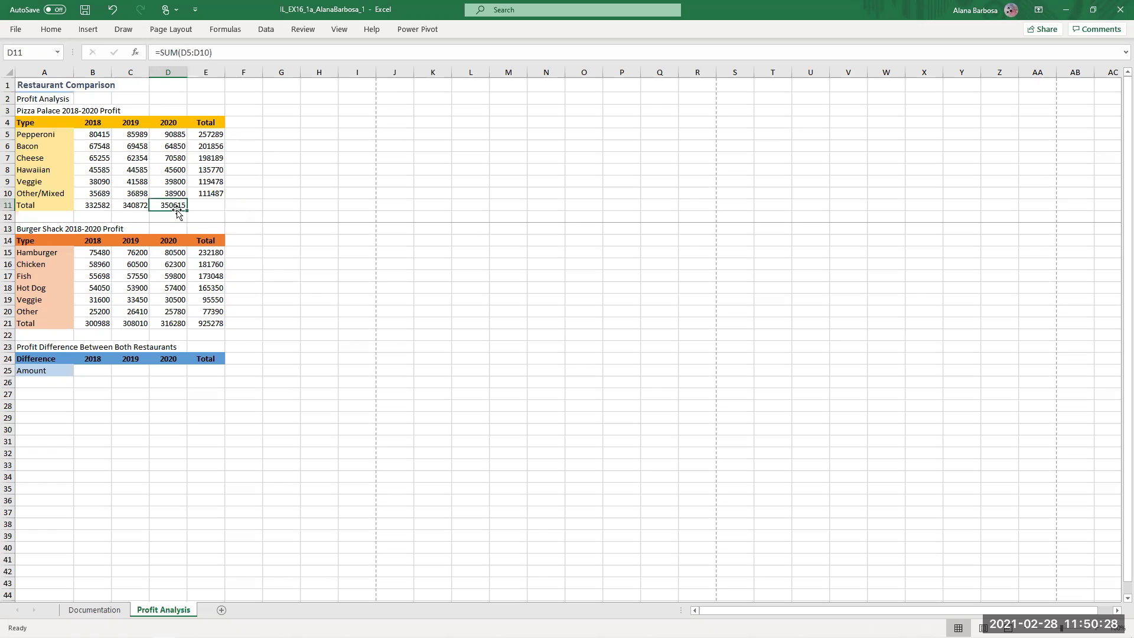
double_click(178, 210)
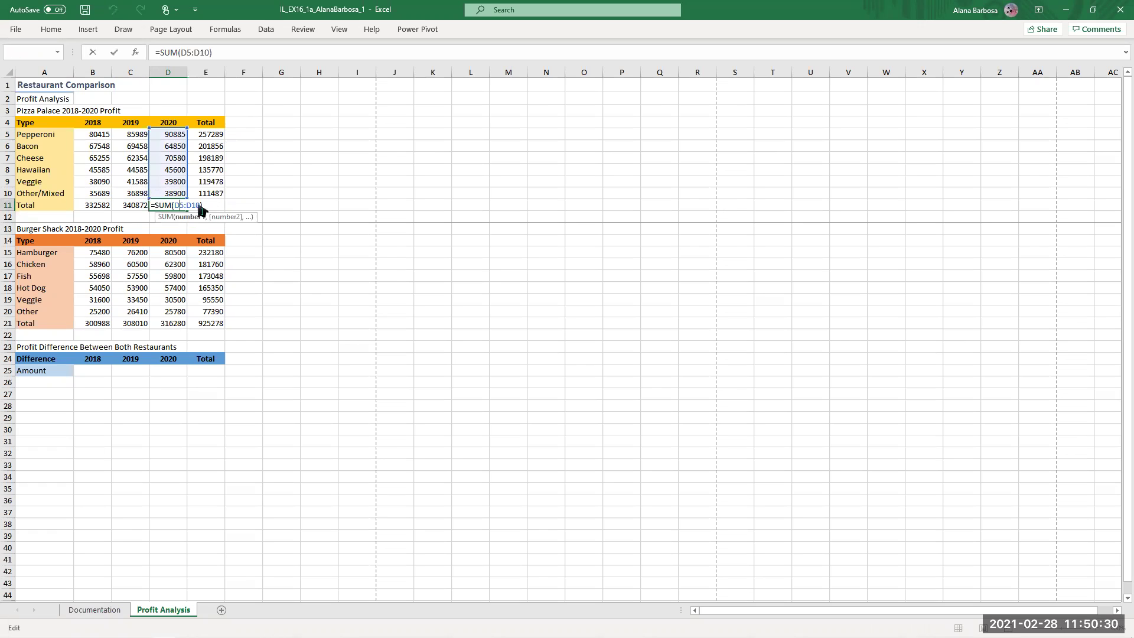
key("BackSpace")
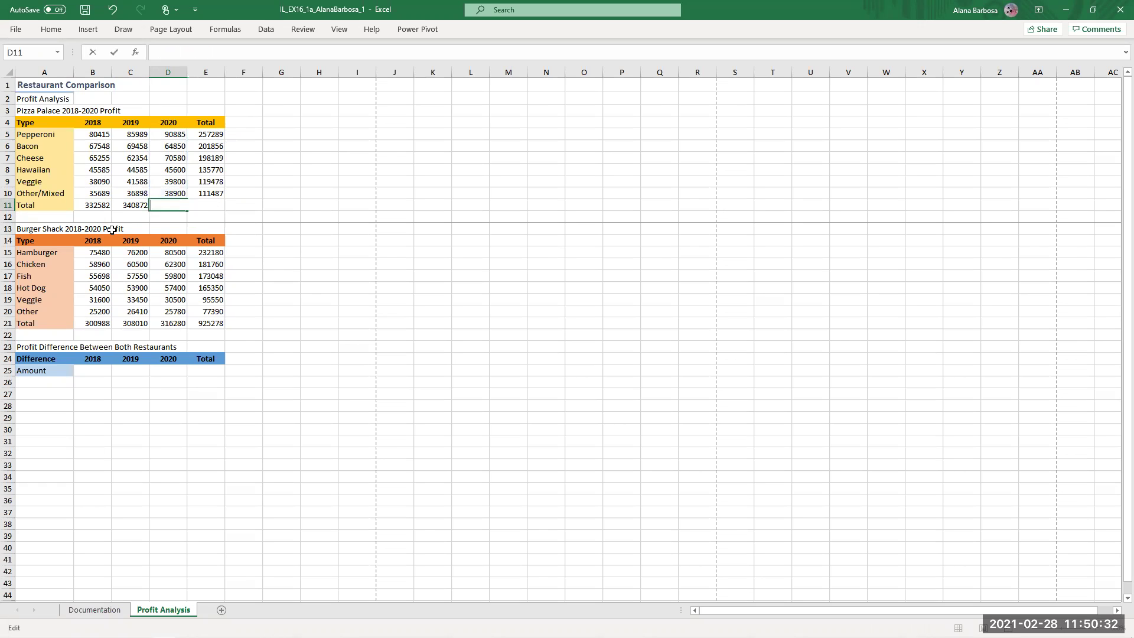
left_click(133, 206)
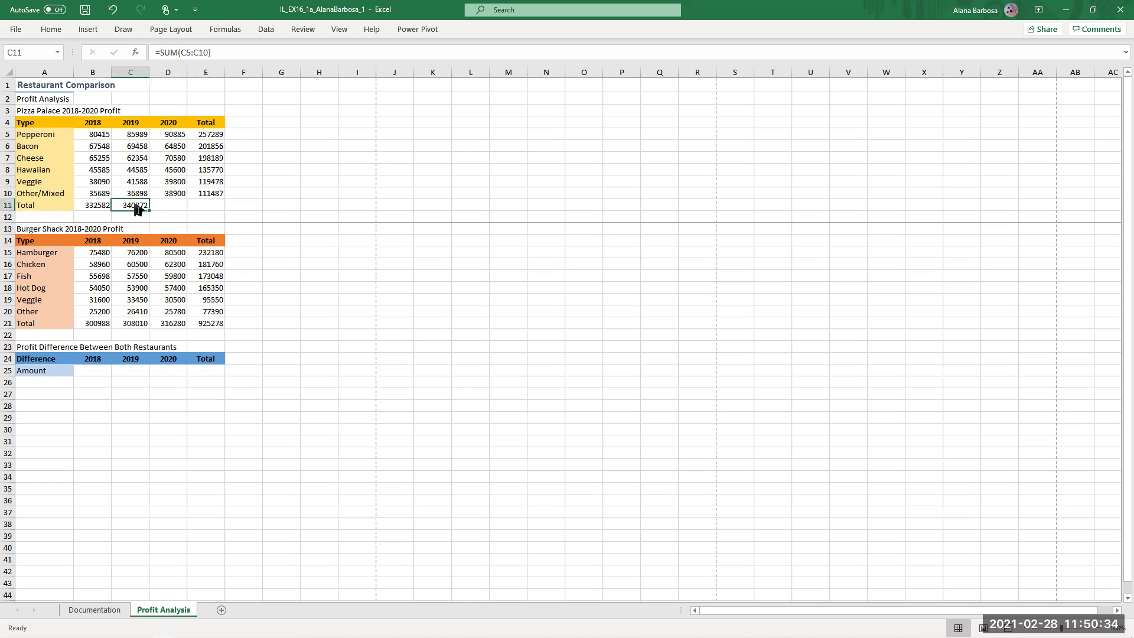
double_click(136, 208)
key("BackSpace")
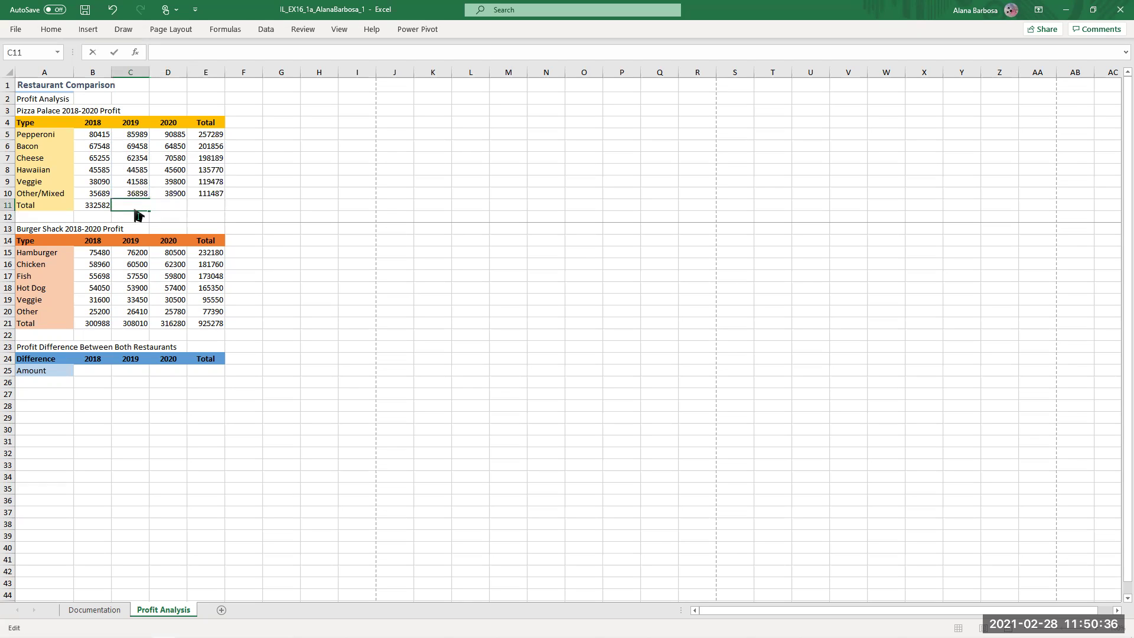
double_click(98, 209)
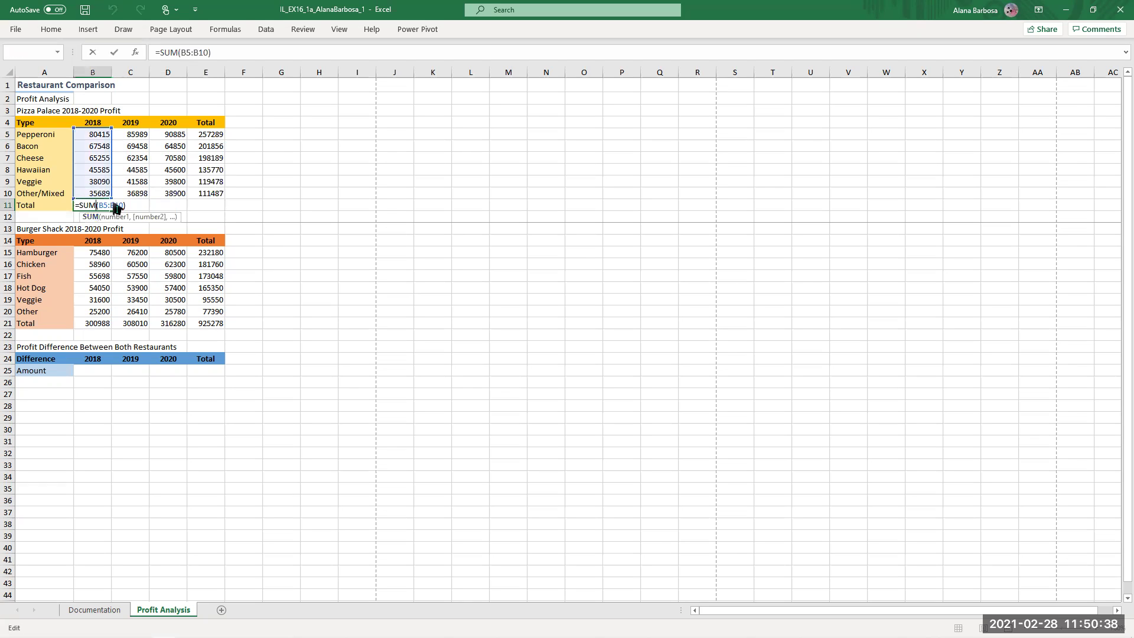
double_click(112, 209)
key("Delete")
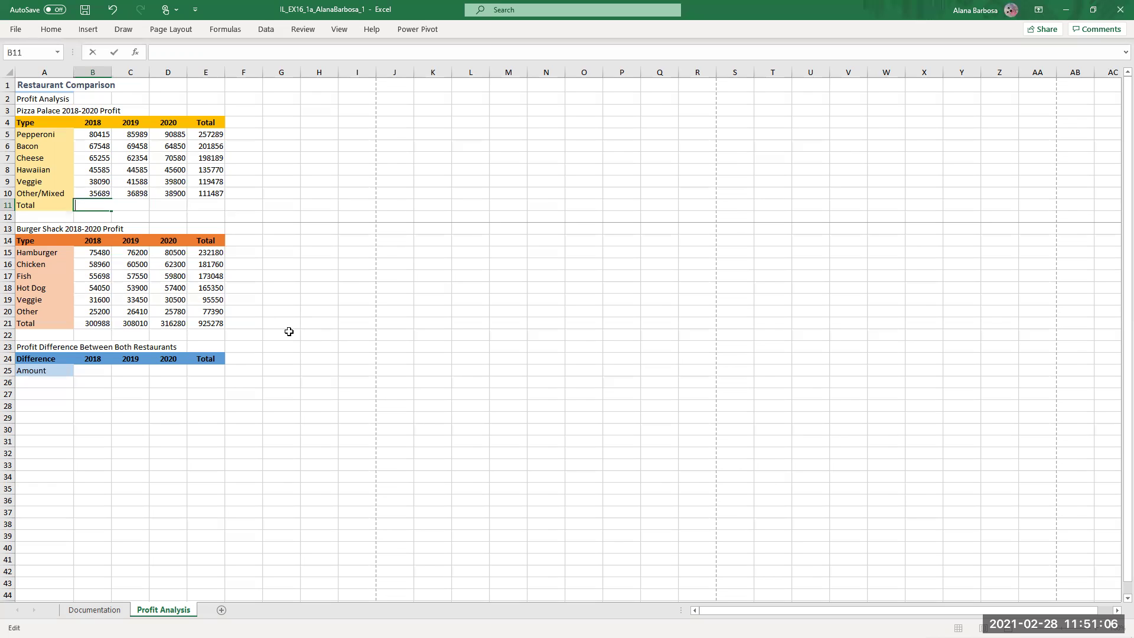
Enter =SUM(B5:B10) in B11 for the 2018 total of 332582
type("=SUM(")
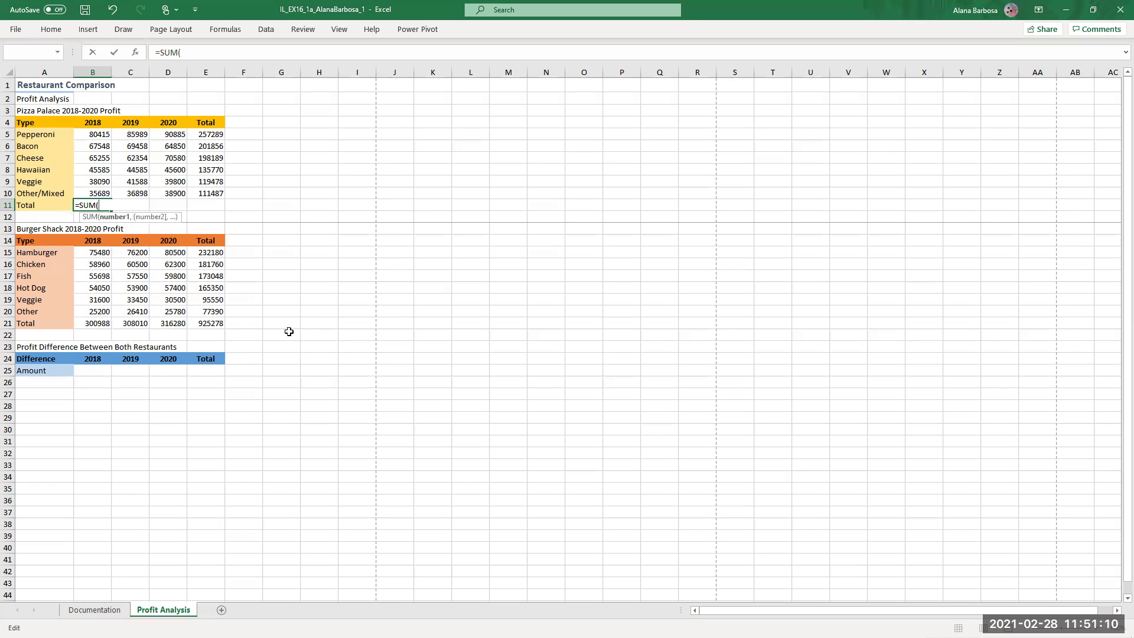
type("B5")
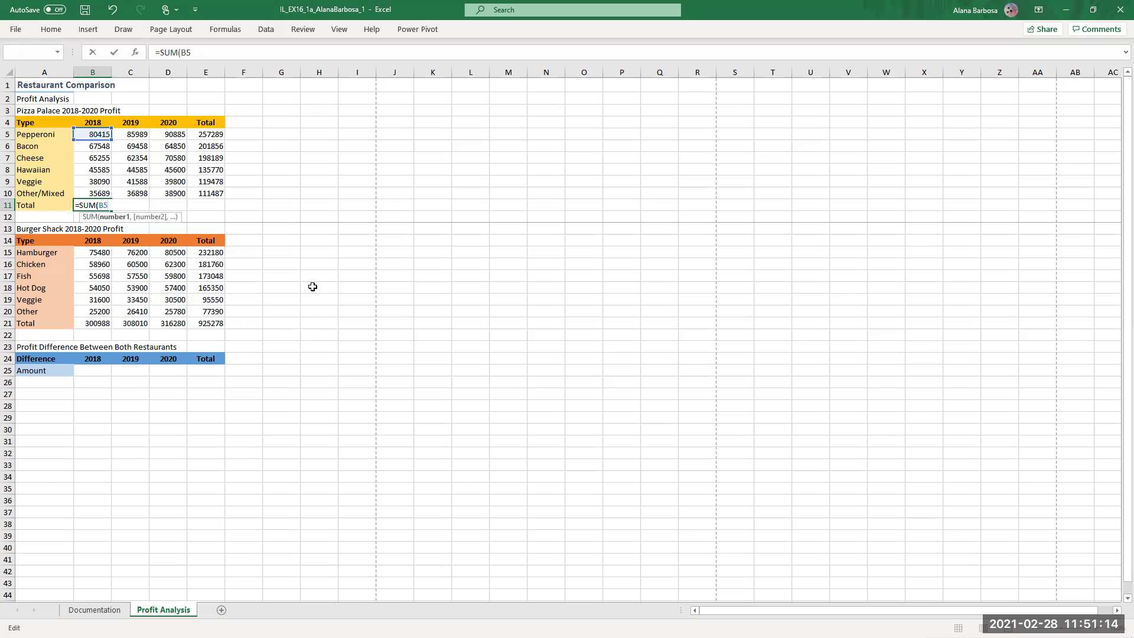
type(":B10)")
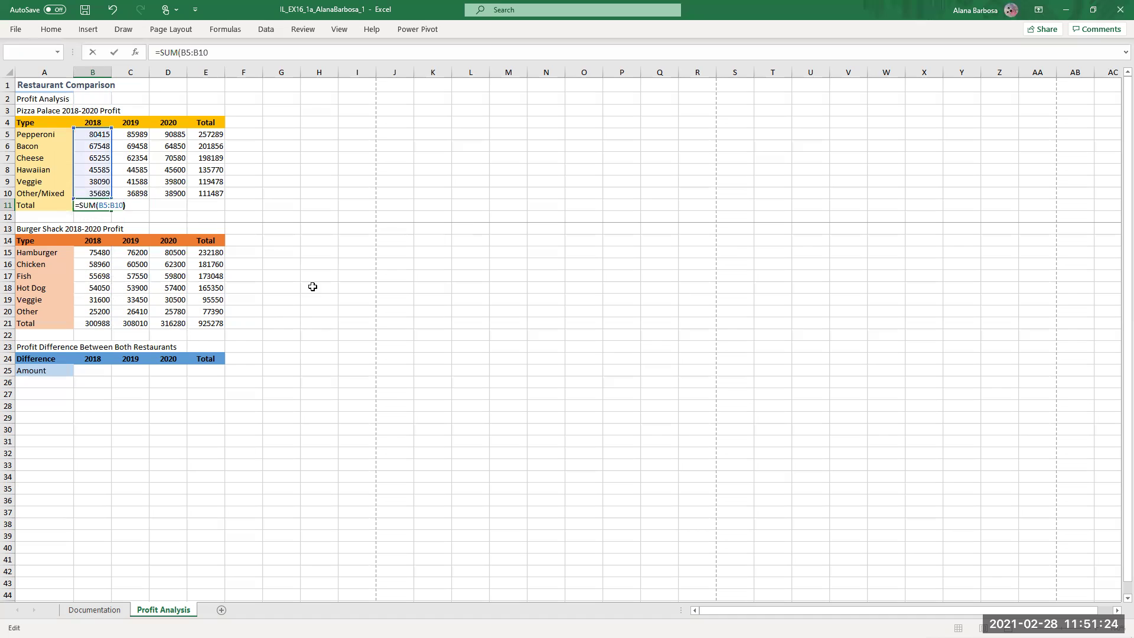
key("Return")
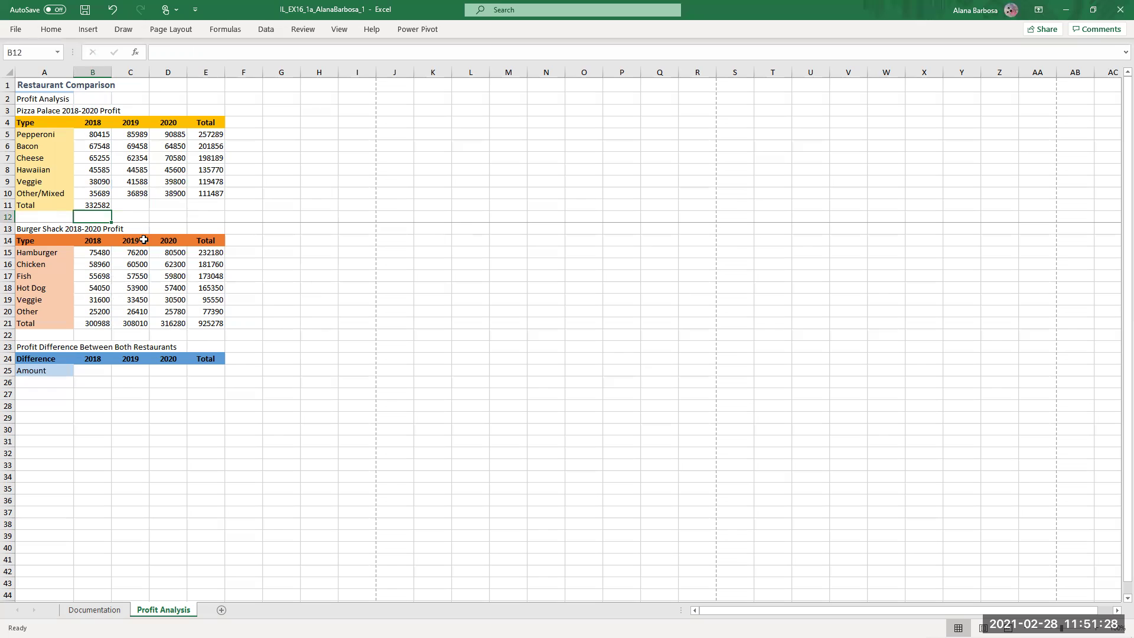
Fill the total formula right into C11, D11 and E11: 340872, 350615 and 1024069
left_click(134, 207)
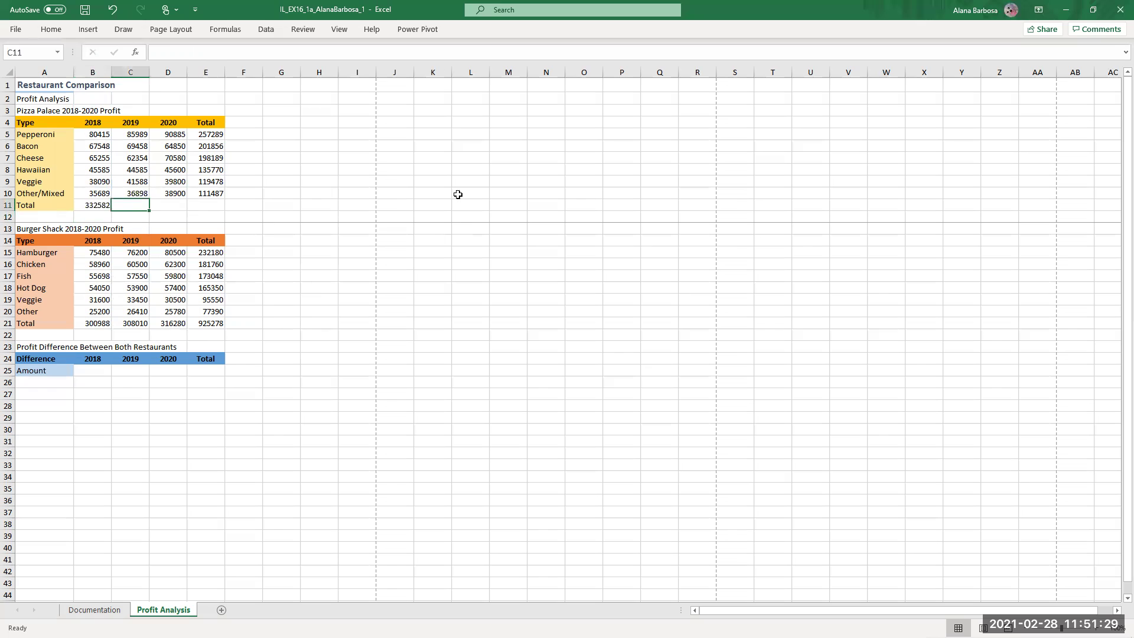
left_click(56, 30)
left_click(947, 61)
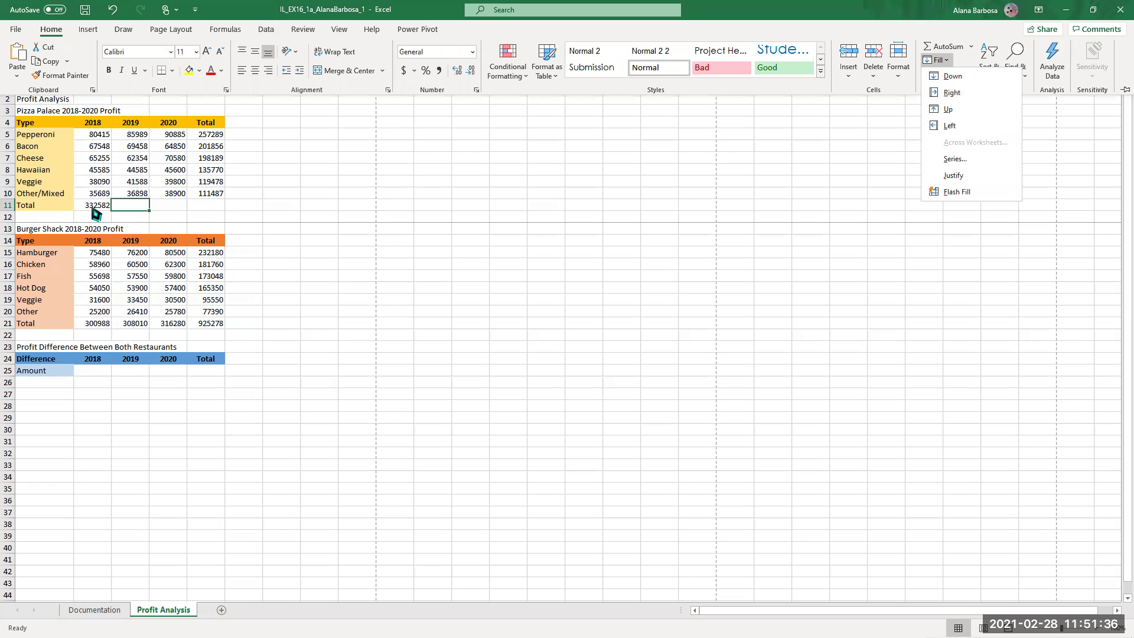
left_click(952, 93)
left_click(168, 205)
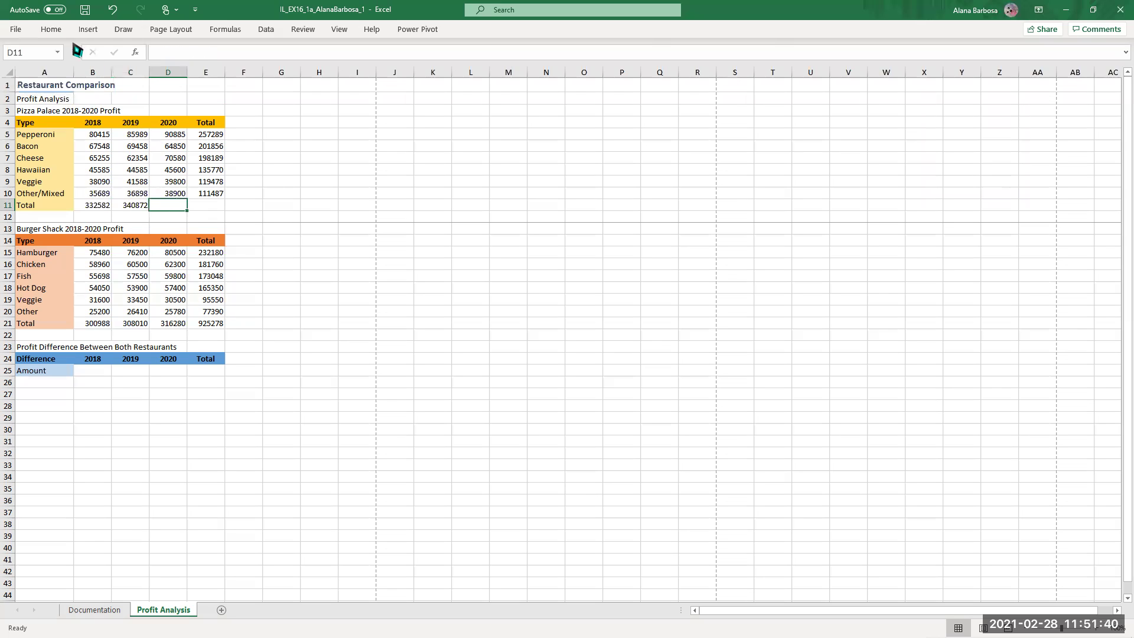
left_click(52, 29)
left_click(943, 61)
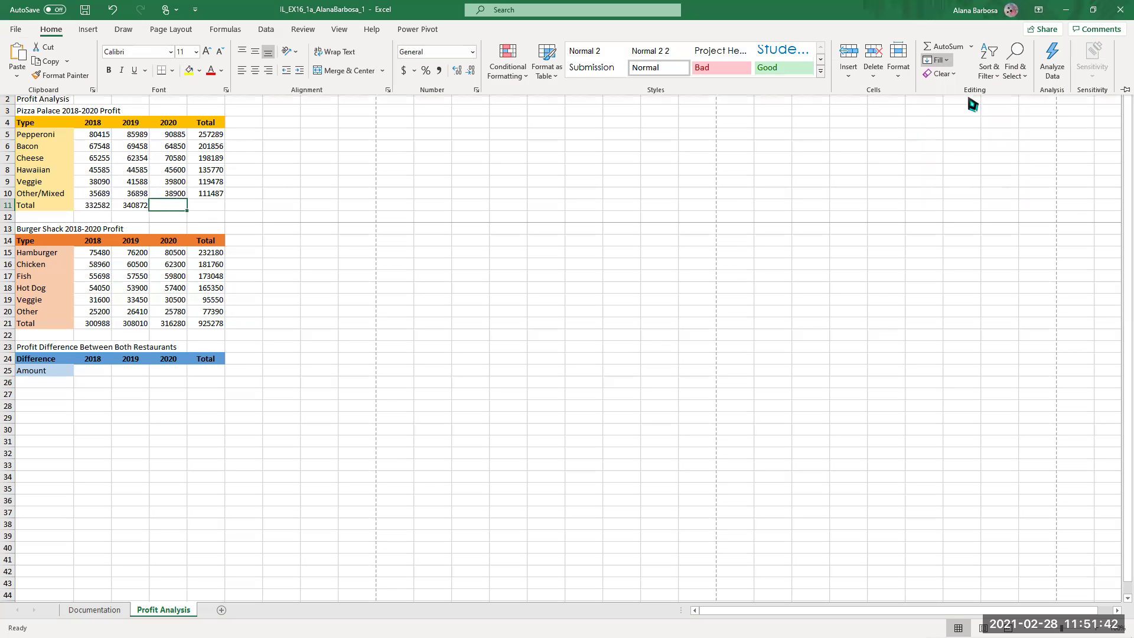
left_click(969, 97)
left_click(201, 206)
left_click(52, 29)
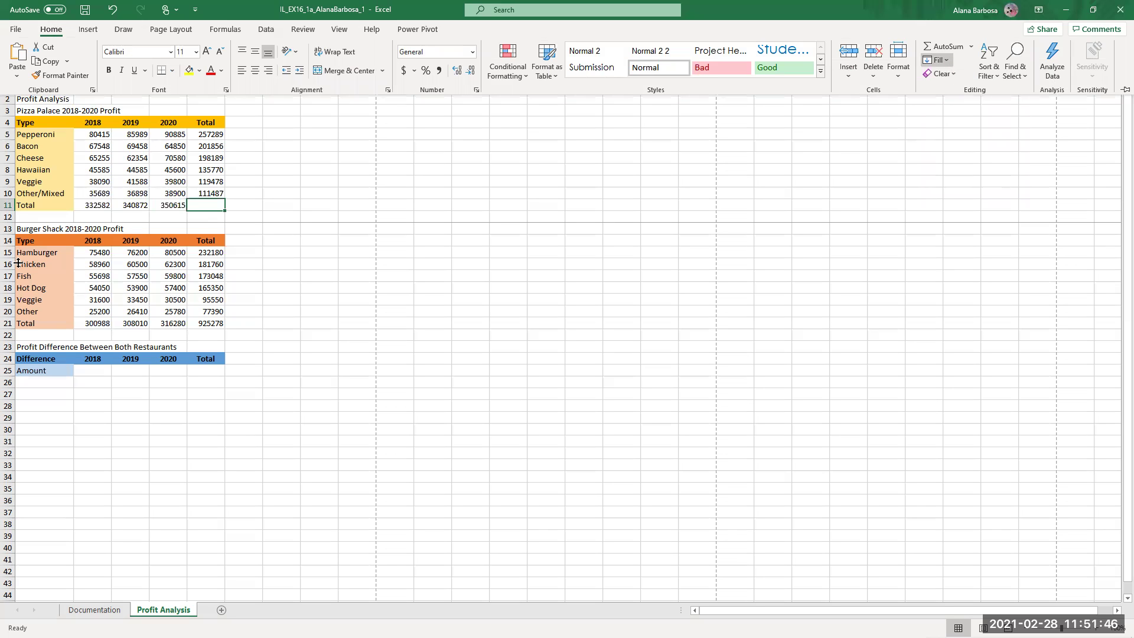
key("ctrl+r")
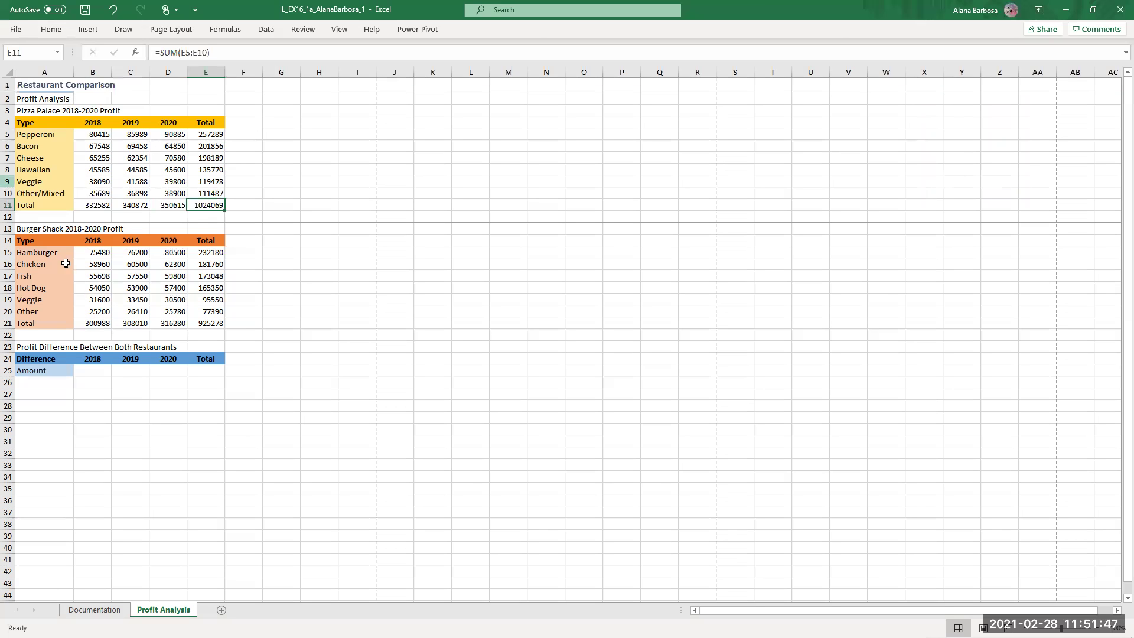
Clear the existing Burger Shack Other values in B20 through D20
left_click(72, 232)
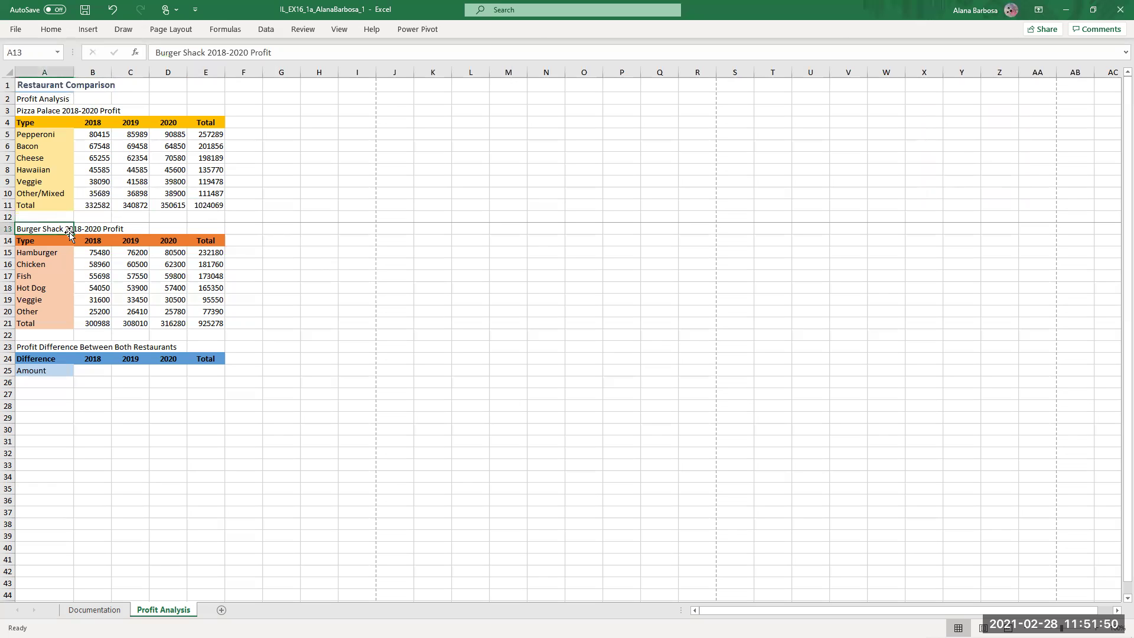
left_click_drag(73, 234, 307, 250)
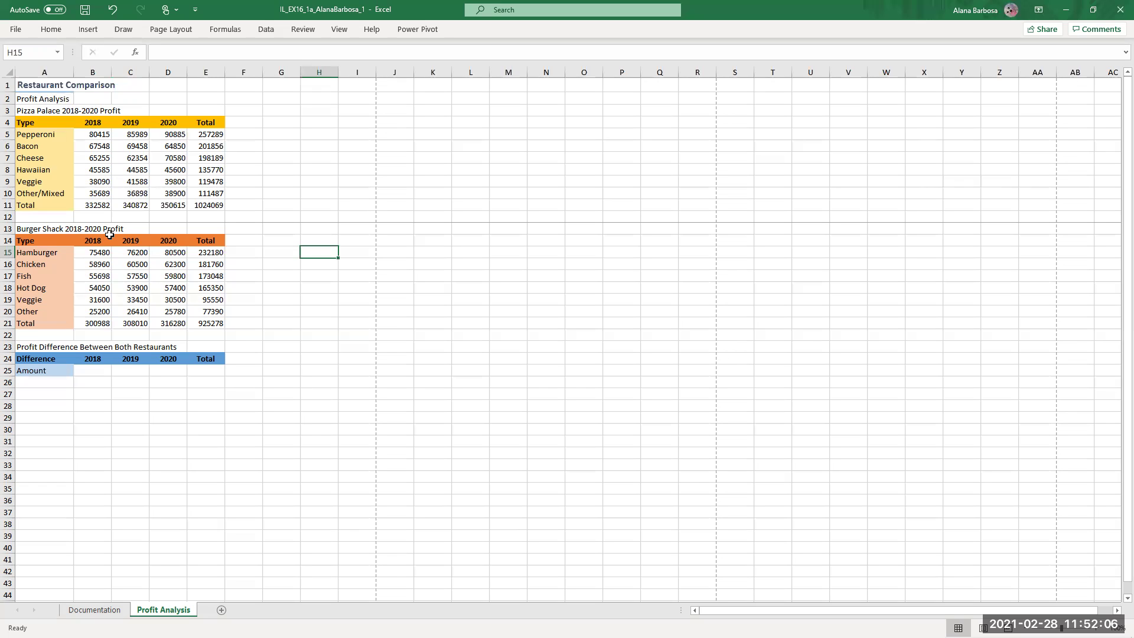
left_click(97, 311)
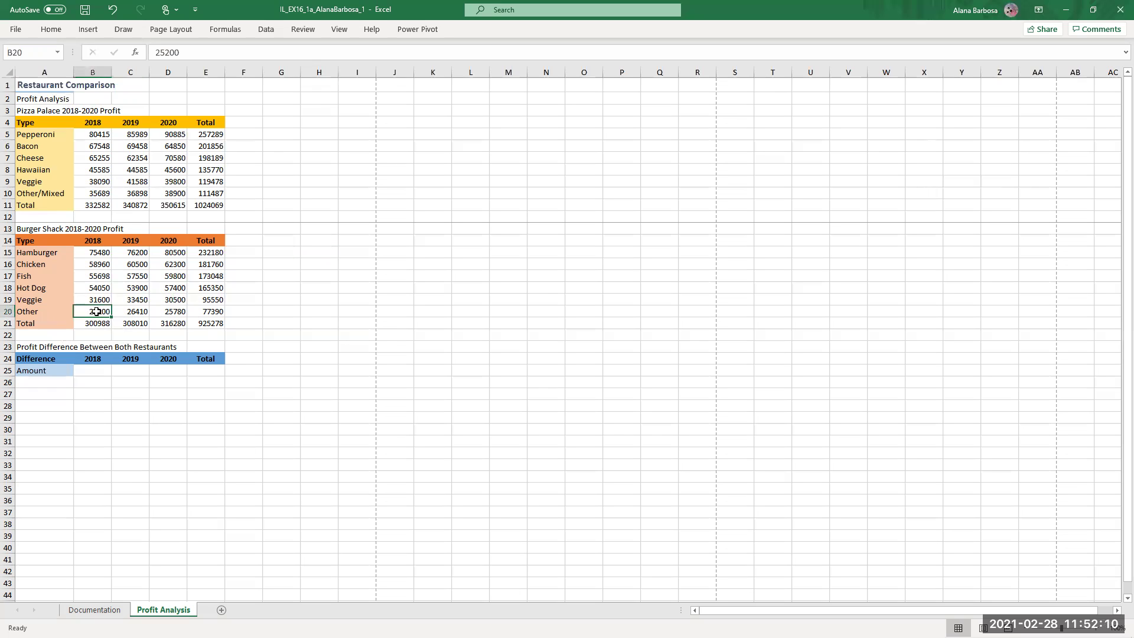
left_click_drag(96, 311, 184, 312)
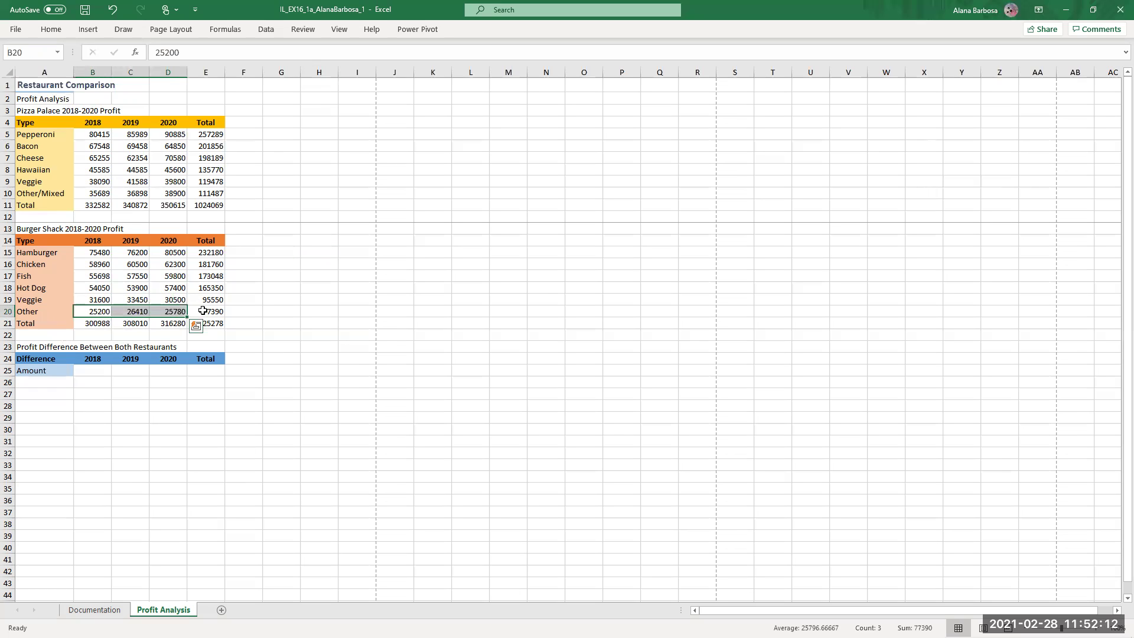
key("BackSpace")
key("Right")
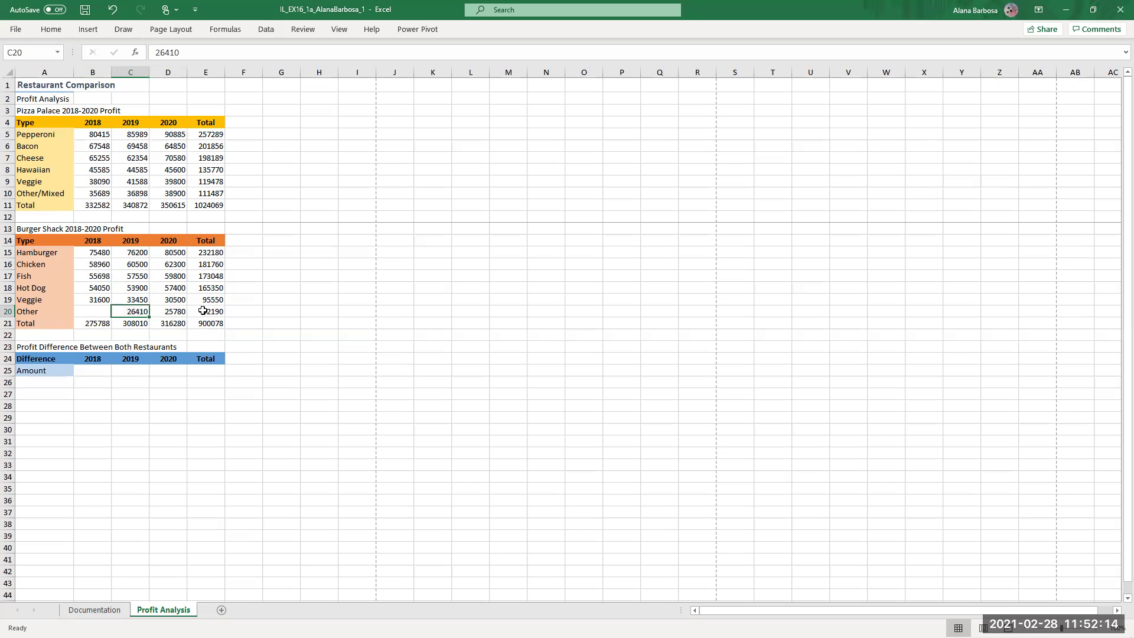
key("BackSpace")
key("Right")
key("BackSpace")
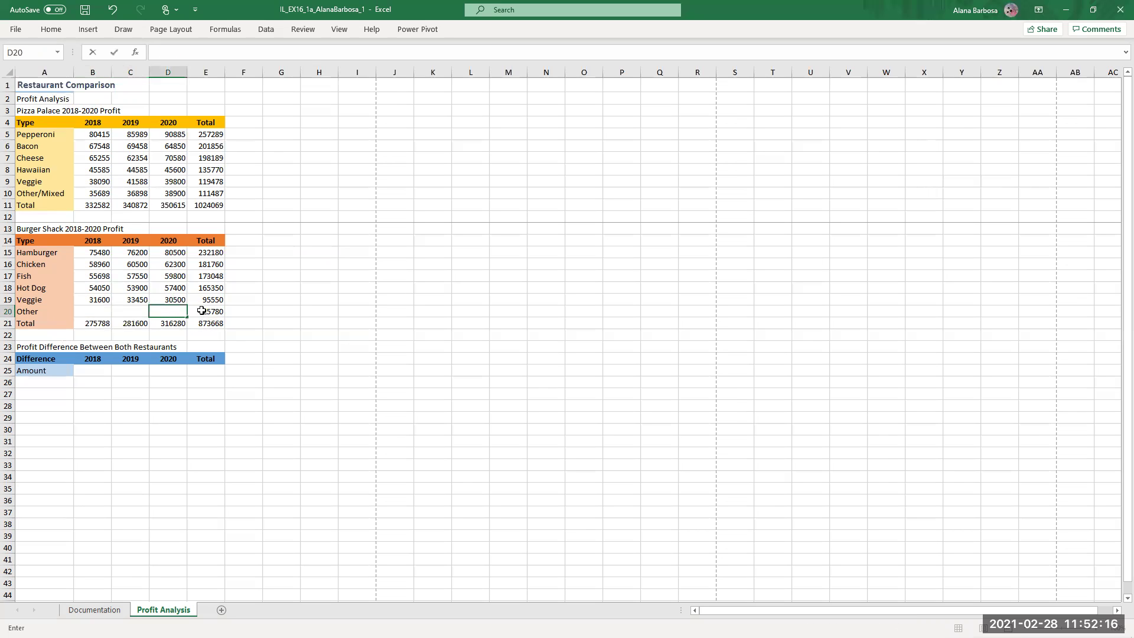
left_click(93, 311)
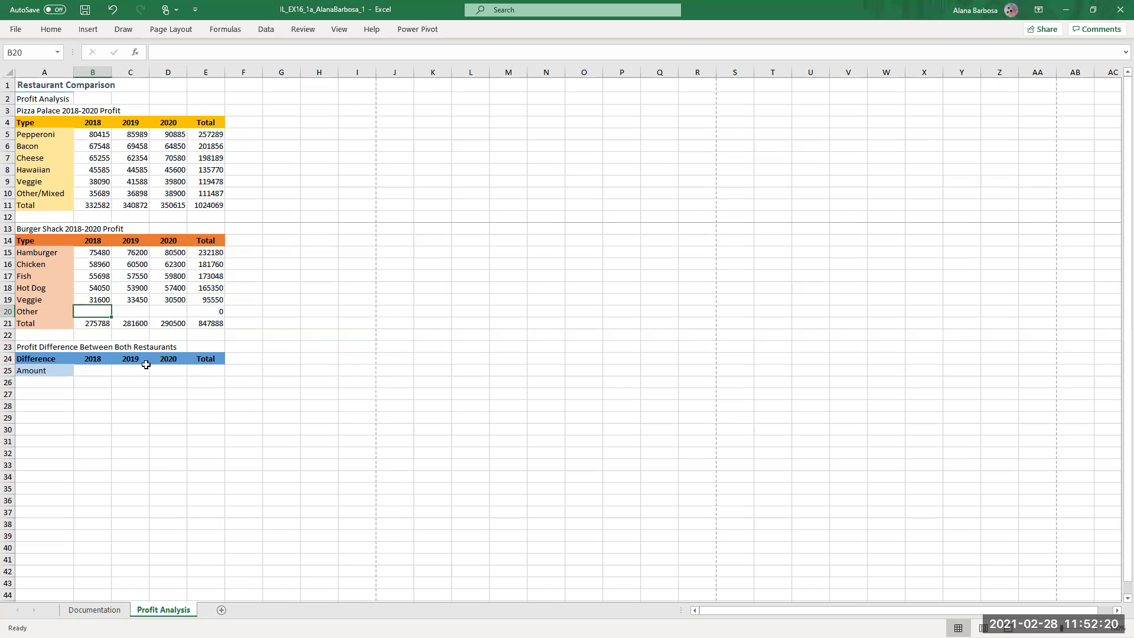
key("Down")
key("Down")
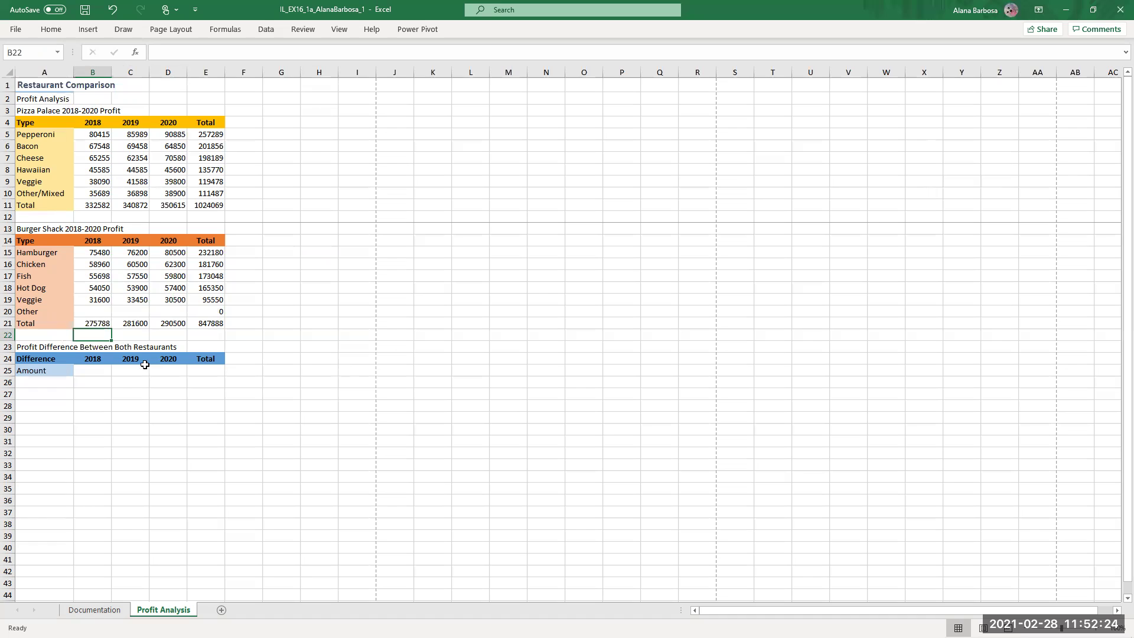
Enter 25200, 26410 and 25780 in B20:D20 for the Other row's 2018–2020 profits
left_click(90, 312)
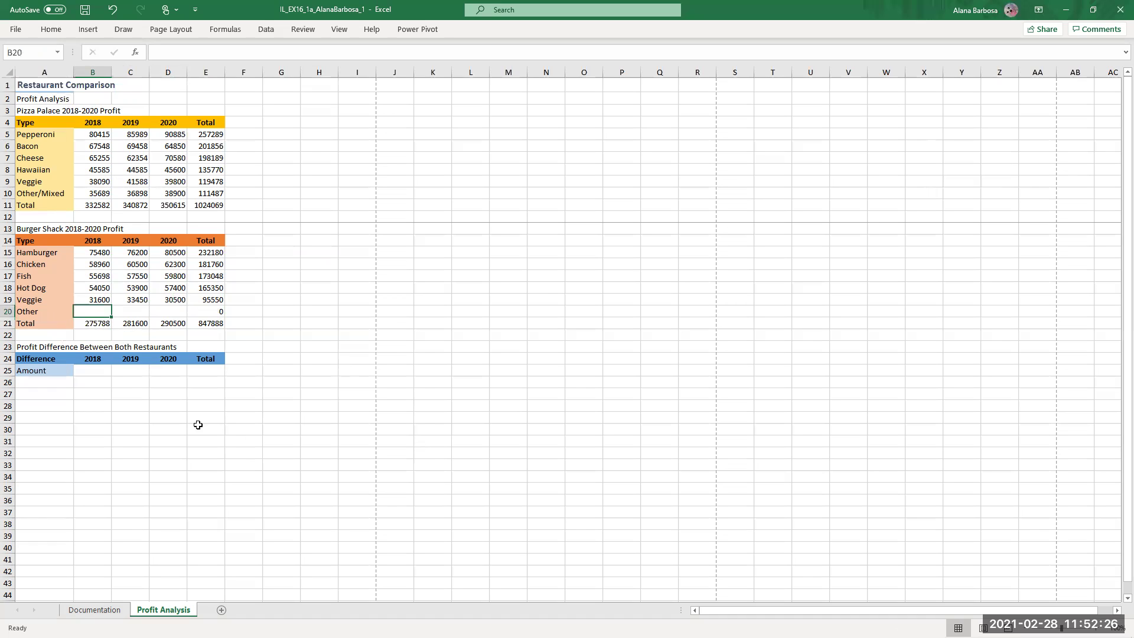
type("25200")
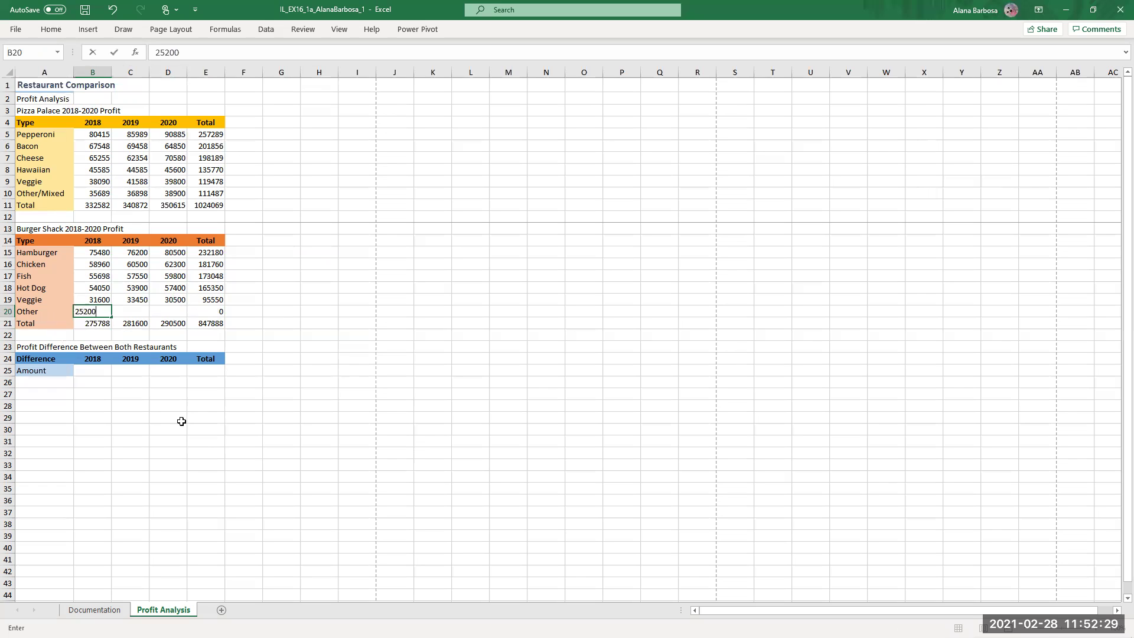
key("Tab")
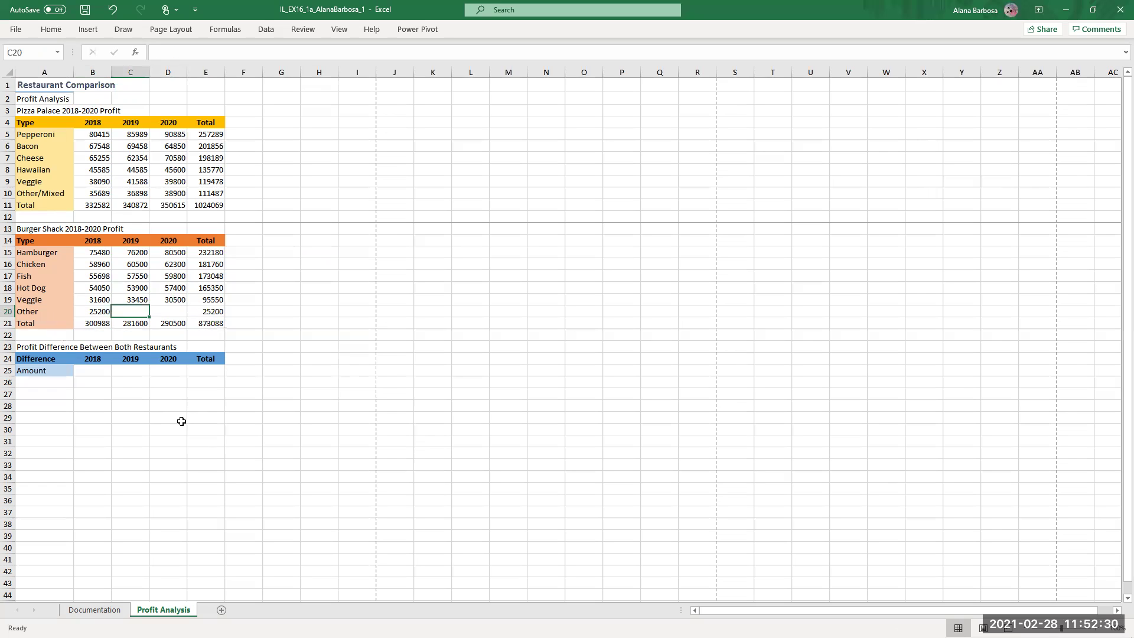
type("26410")
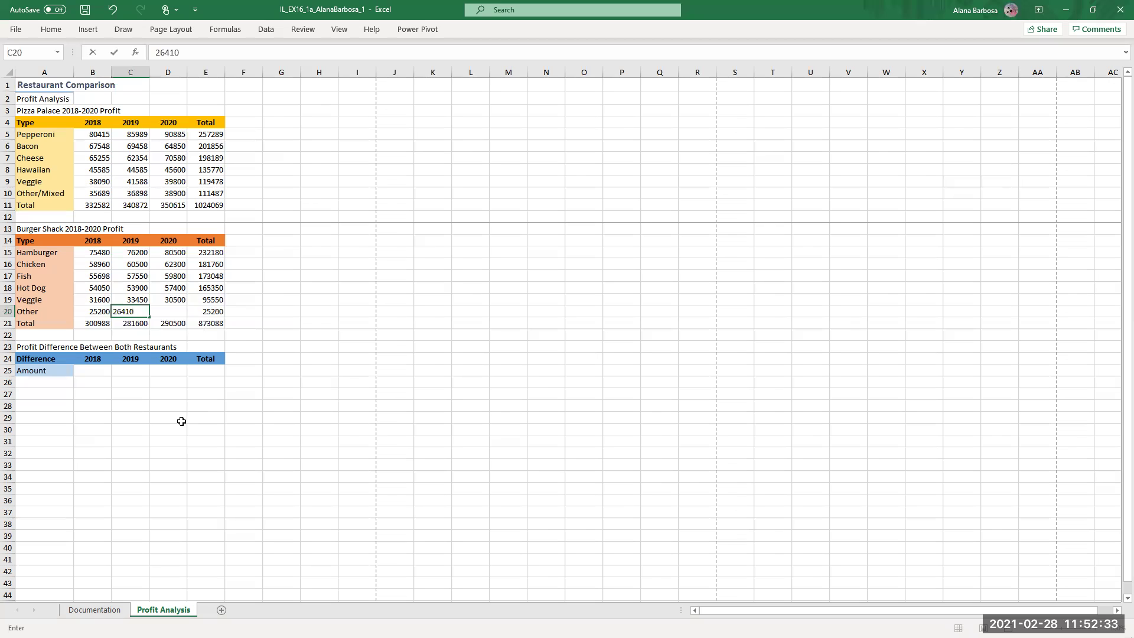
key("Tab")
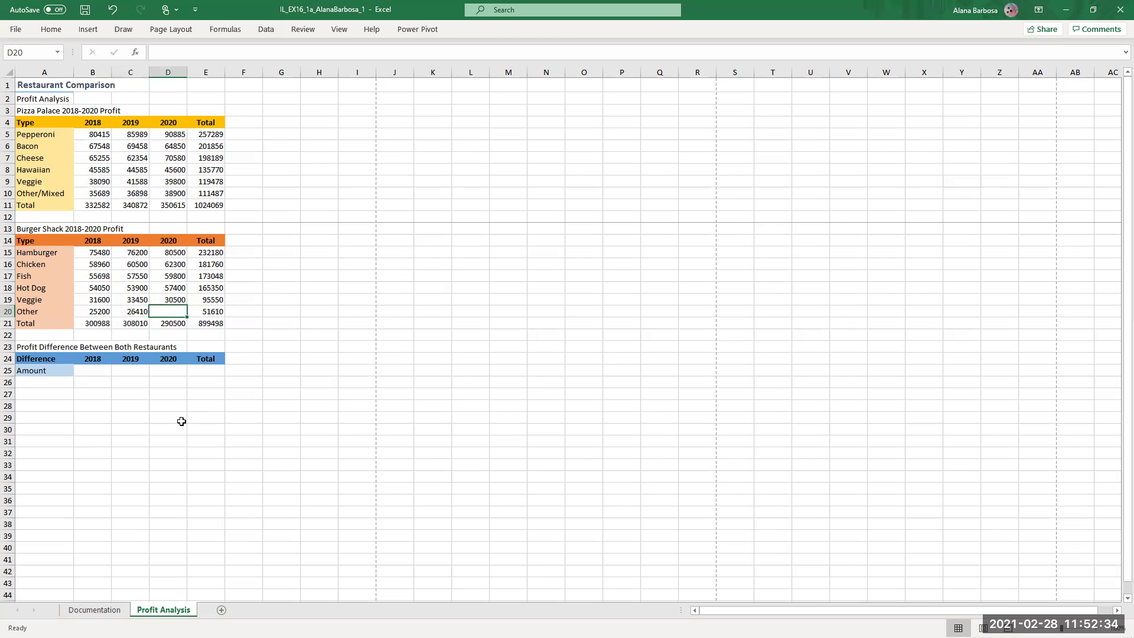
type("25780")
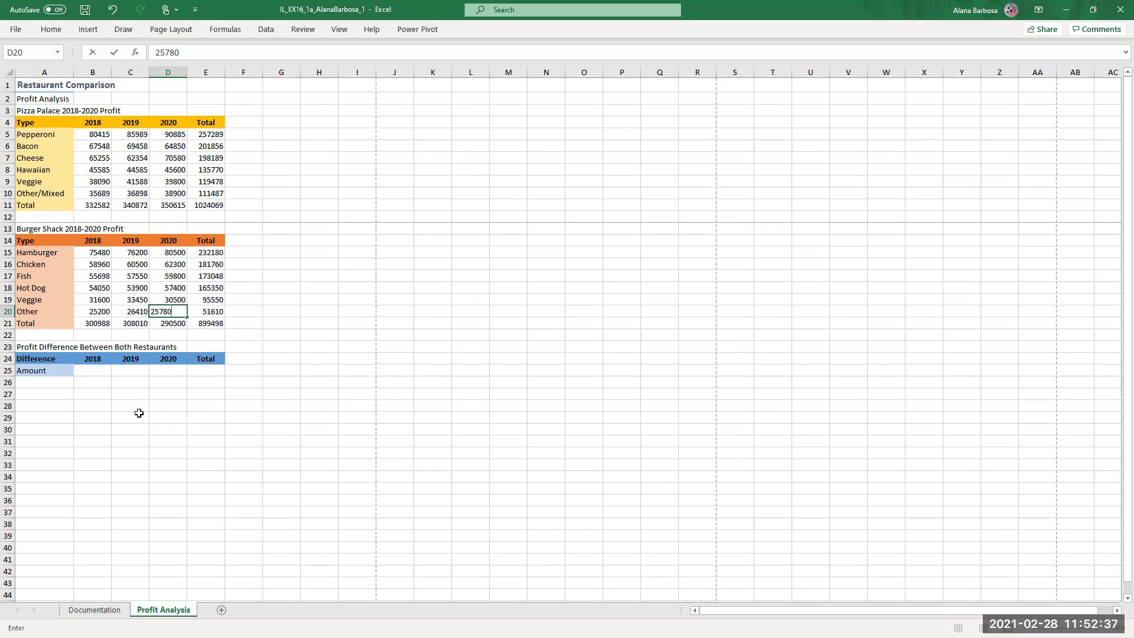
key("Tab")
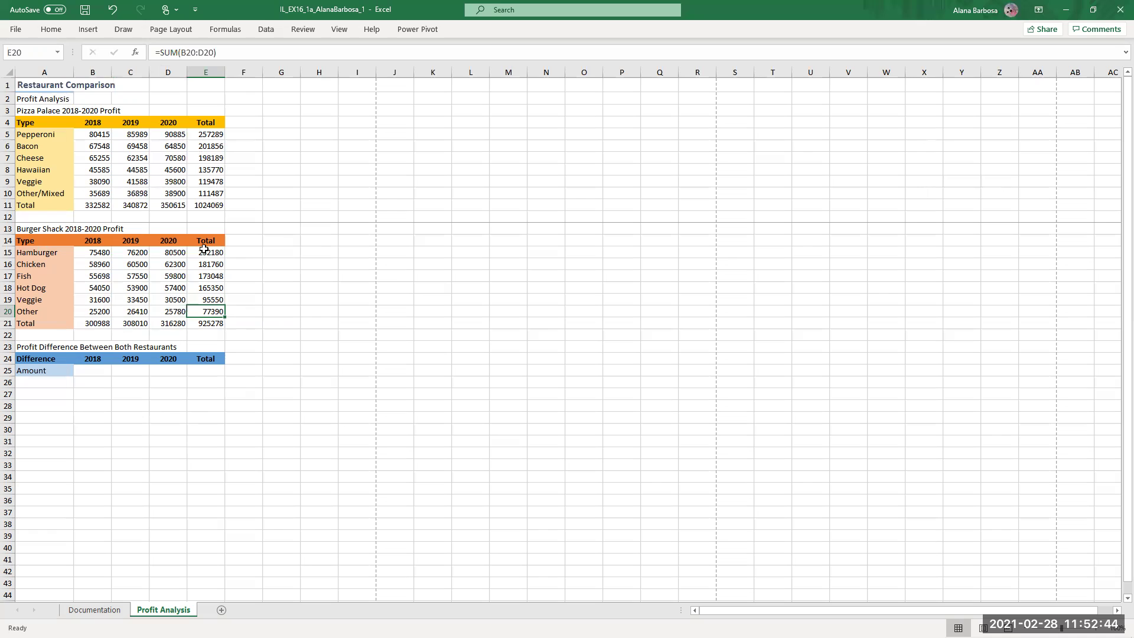
left_click(51, 29)
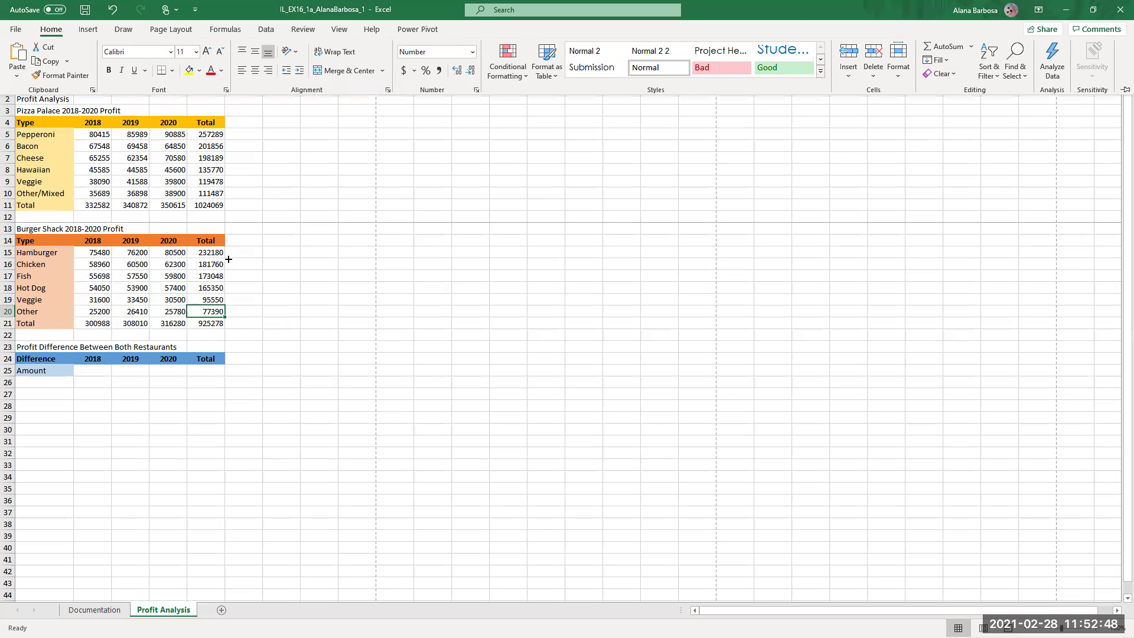
left_click(203, 253)
left_click(207, 263)
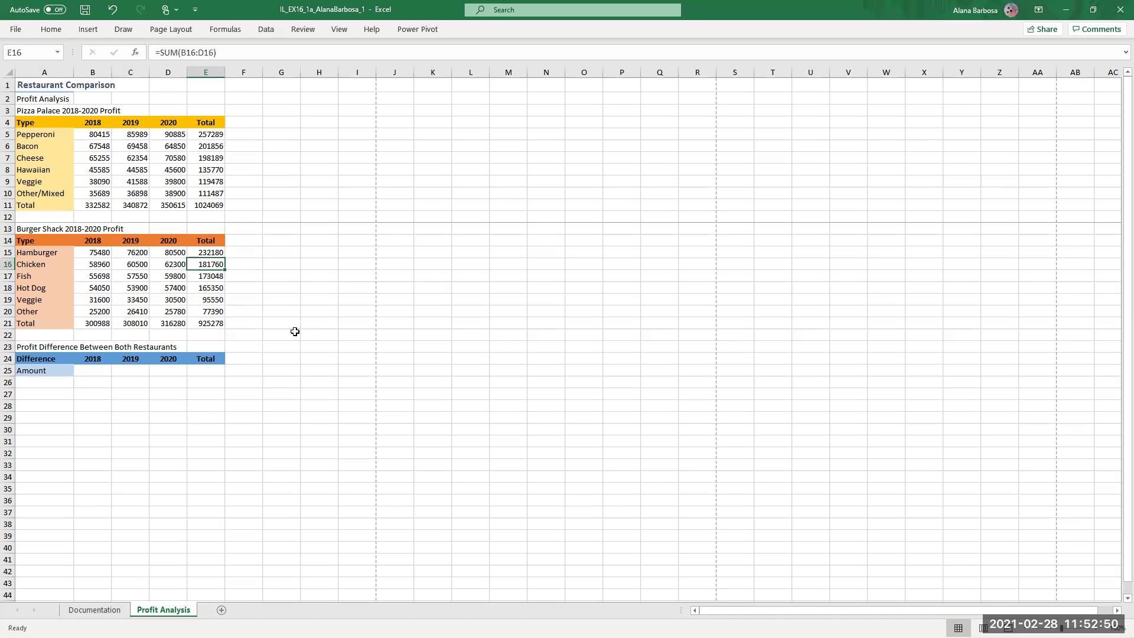
left_click(84, 370)
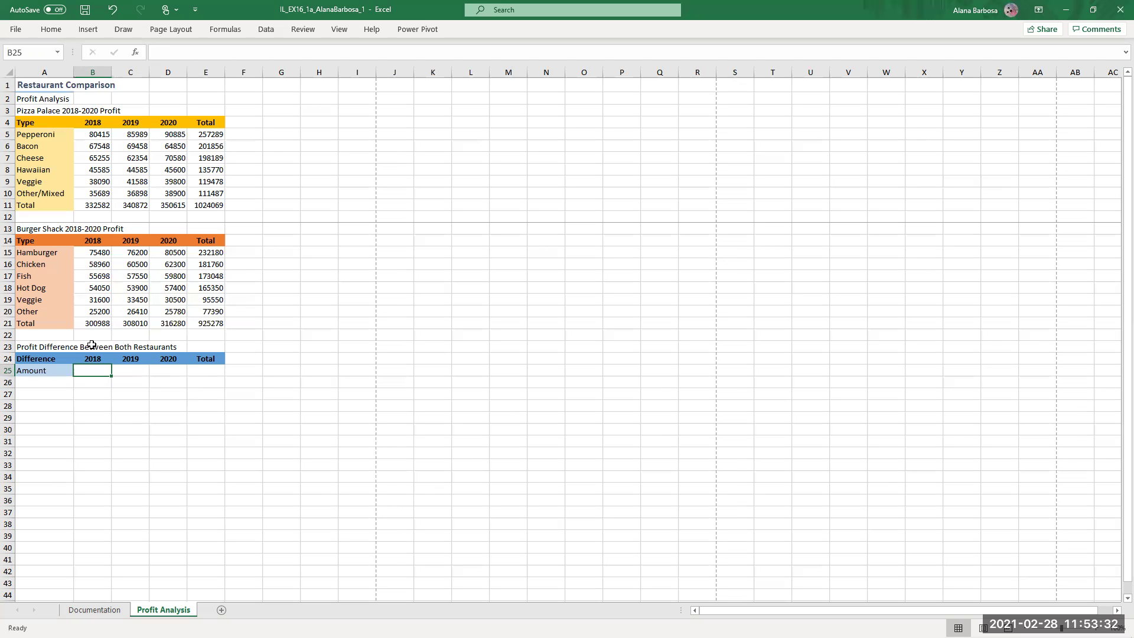
Enter =B11-B21 in B25 so the 2018 difference reads 31594
left_click(92, 323)
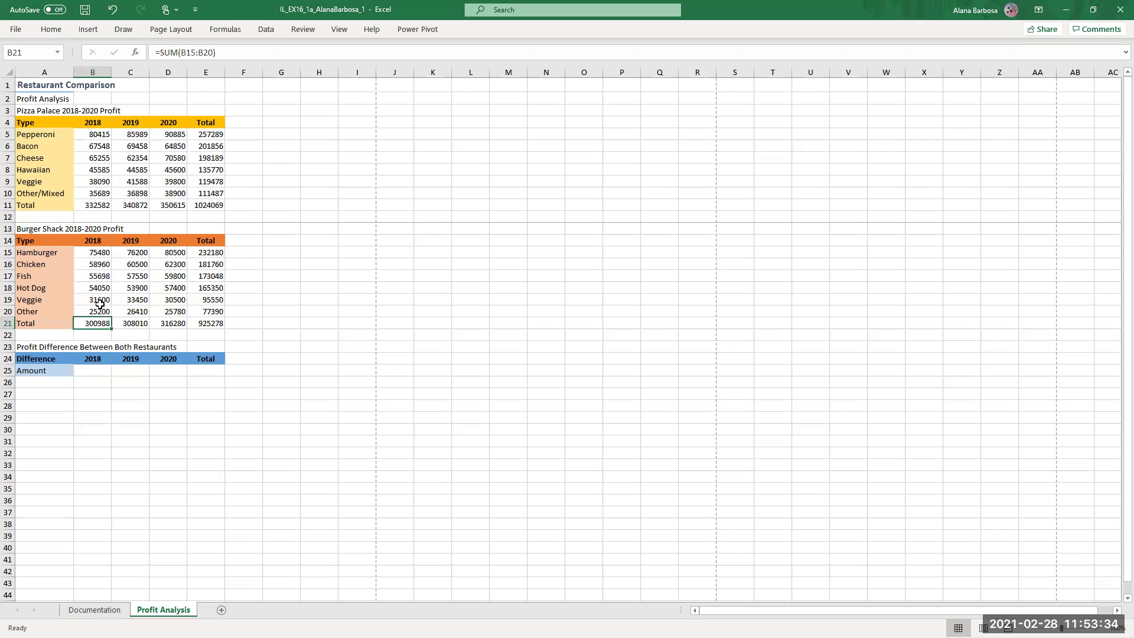
left_click(93, 206)
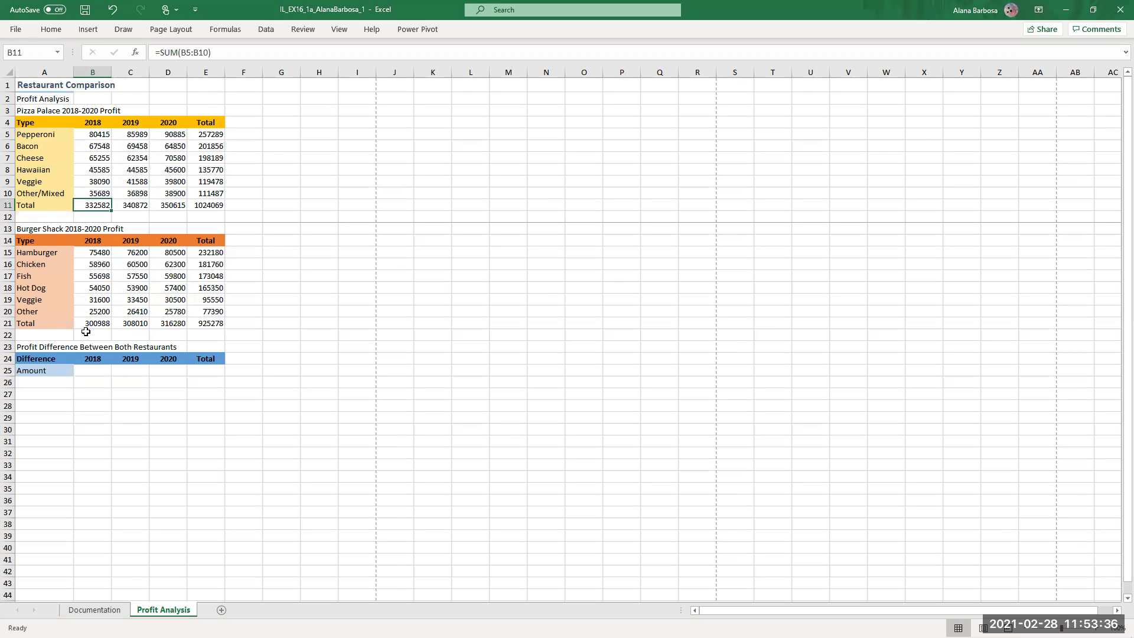
left_click(89, 370)
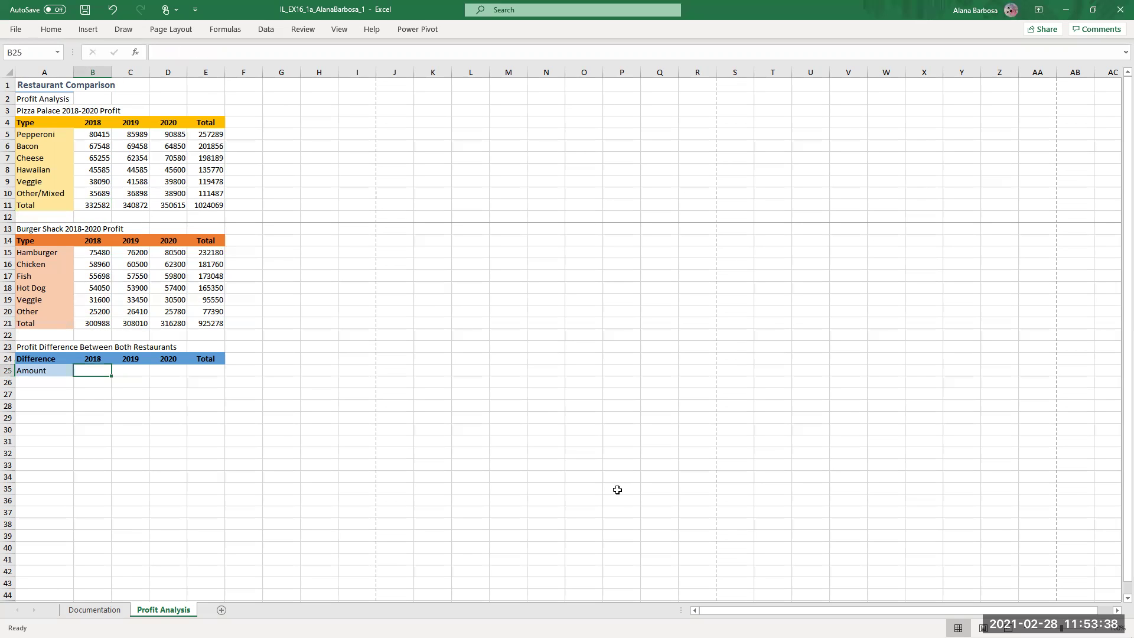
type("=")
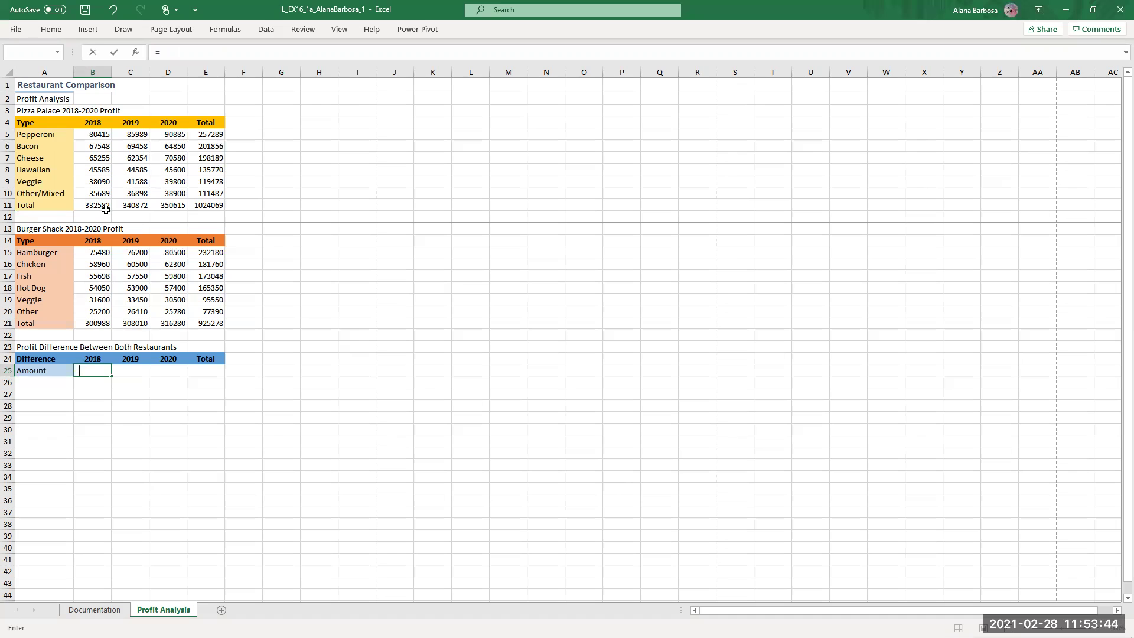
type("B1")
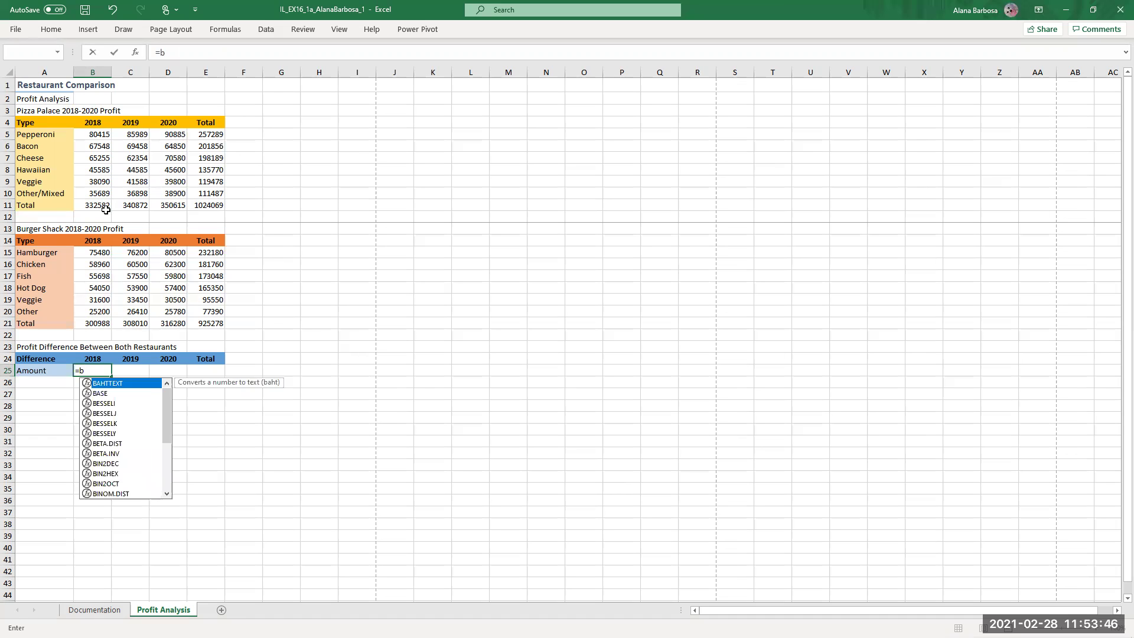
key("BackSpace")
type("11")
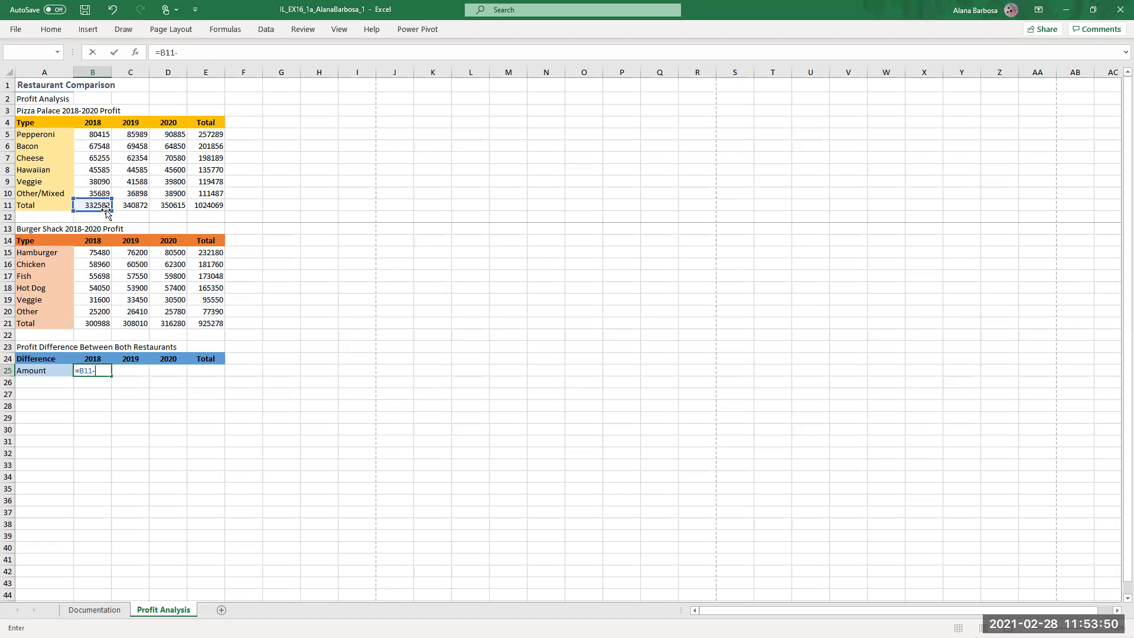
type("-B21")
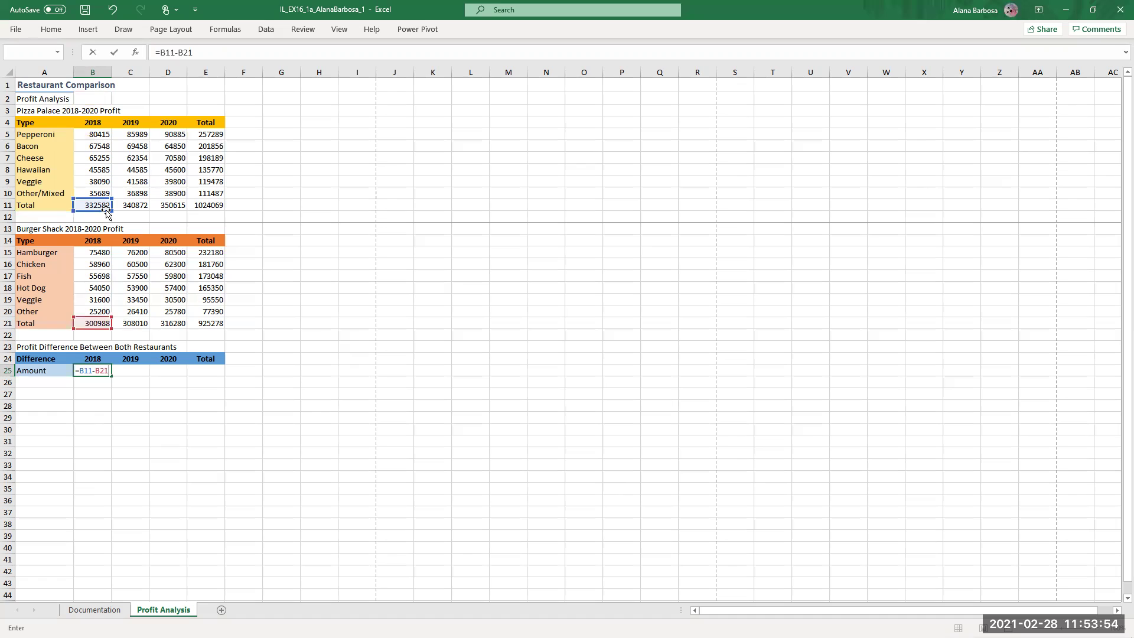
key("Return")
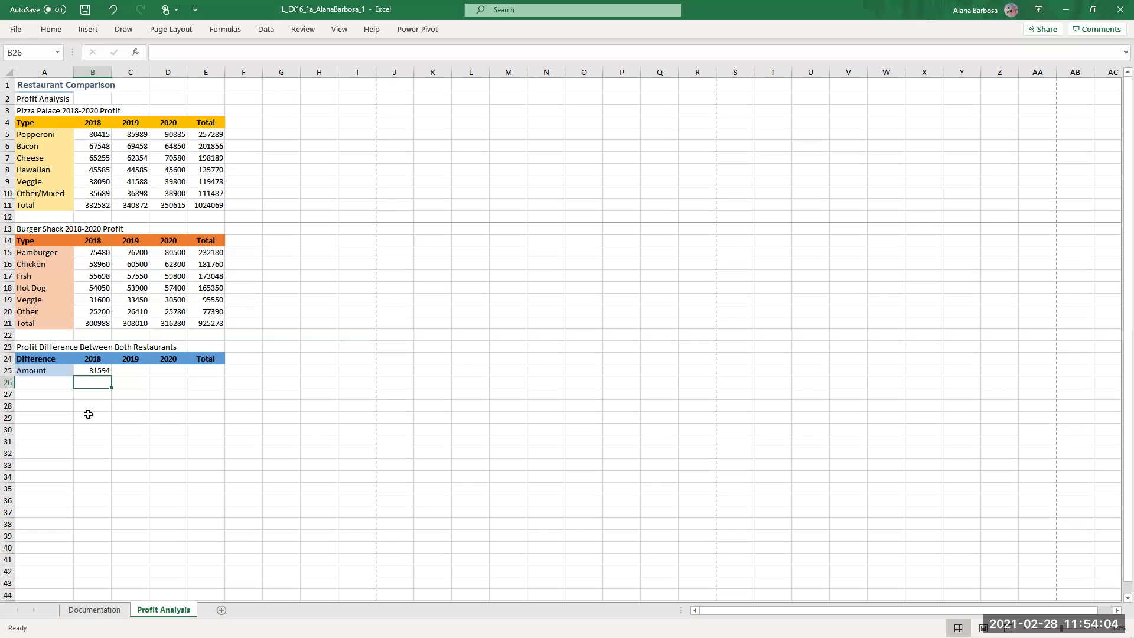
left_click(94, 369)
left_click(123, 370)
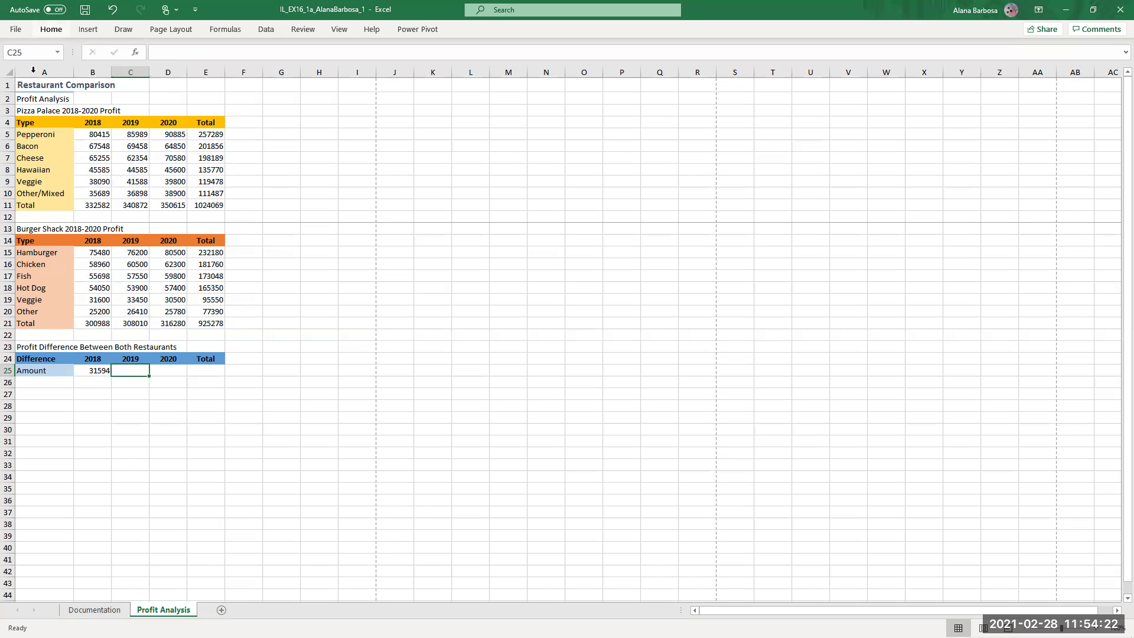
Fill B25's difference formula into C25 and D25 (32862, 34335) and start AutoSum for E25
left_click(49, 30)
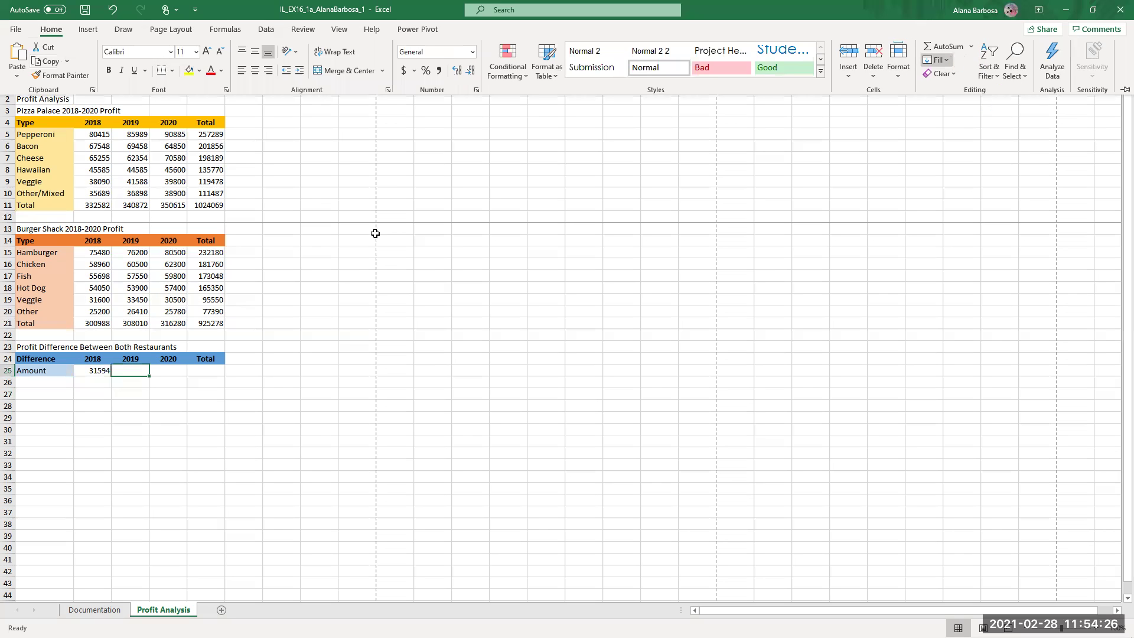
key("ctrl+r")
left_click(163, 369)
left_click(51, 30)
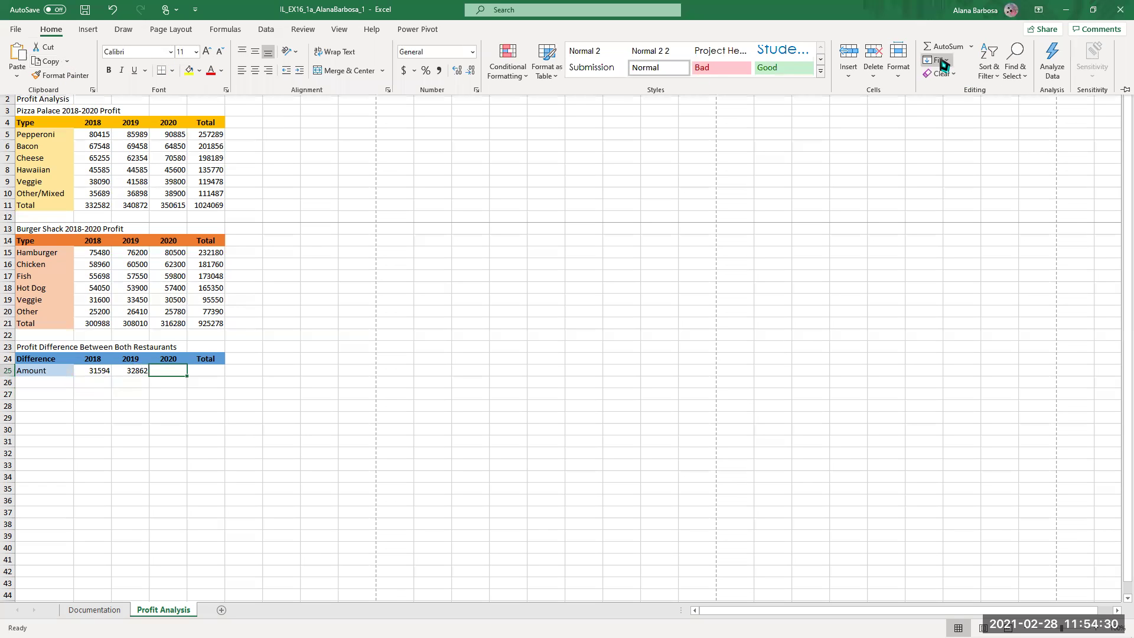
left_click(937, 60)
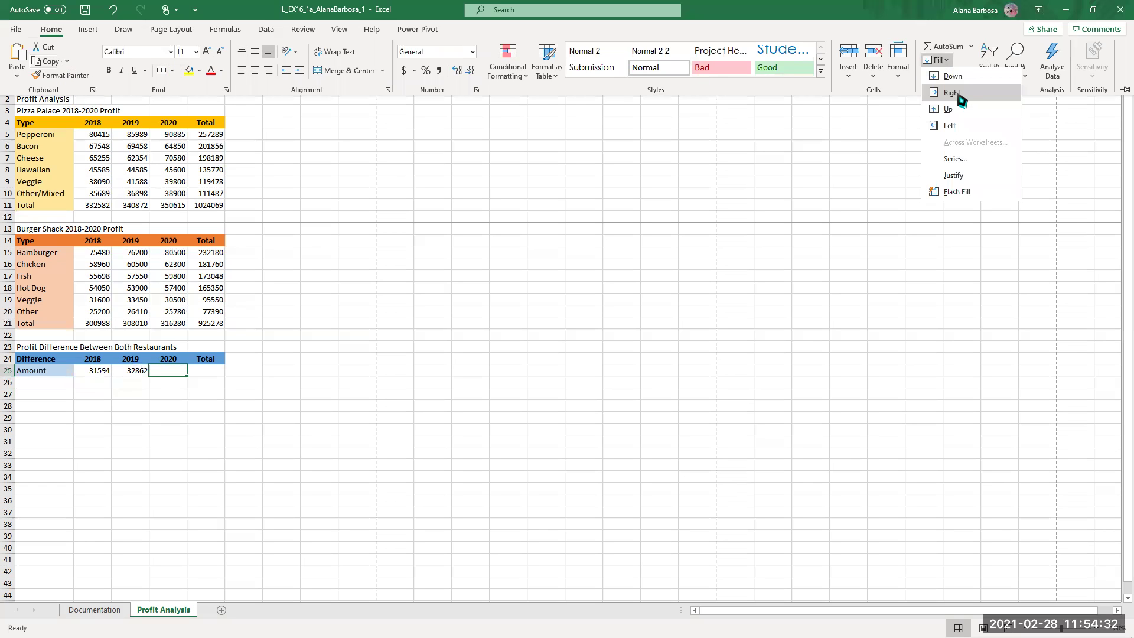
key("Return")
key("Tab")
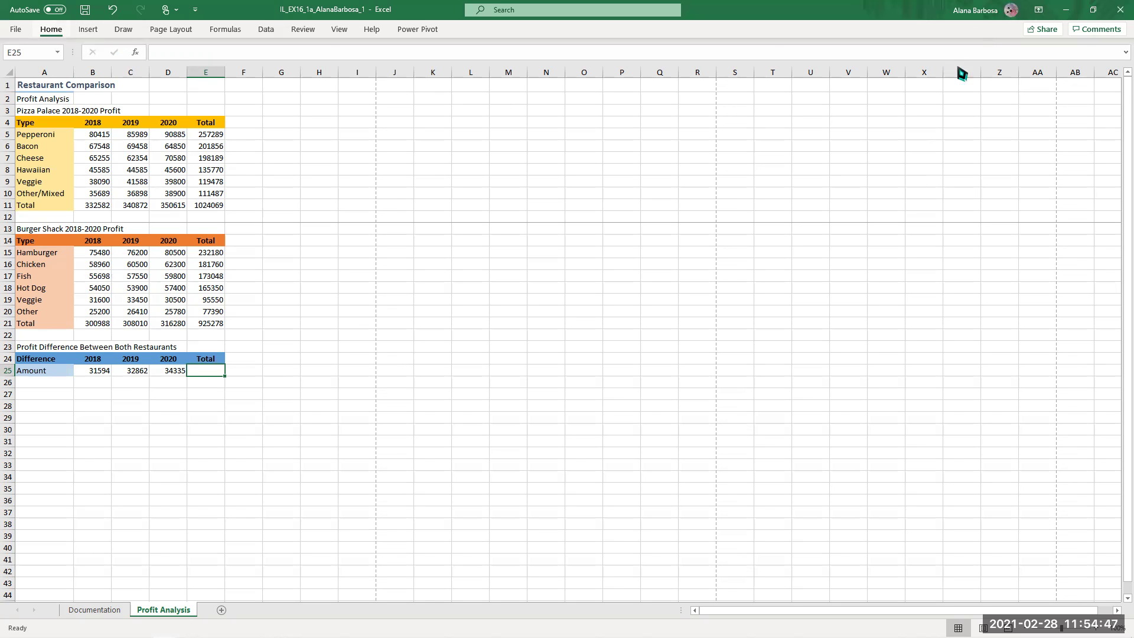
key("alt+h")
Complete the E25 AutoSum total of 98791 and turn off worksheet gridlines
key("u")
left_click(193, 423)
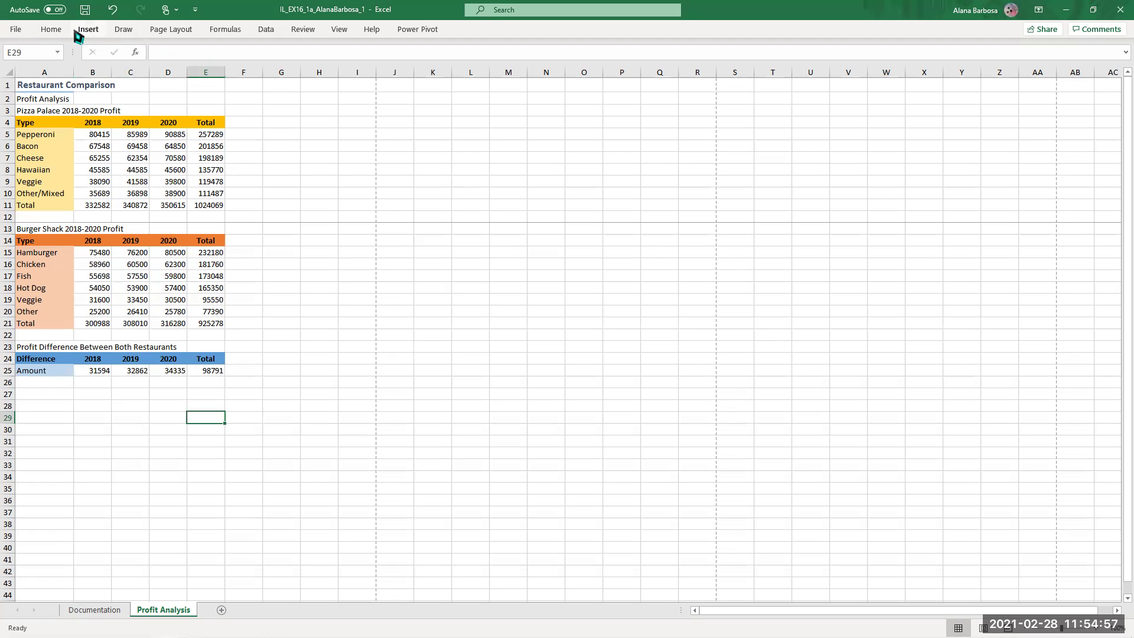
left_click(339, 30)
left_click(294, 71)
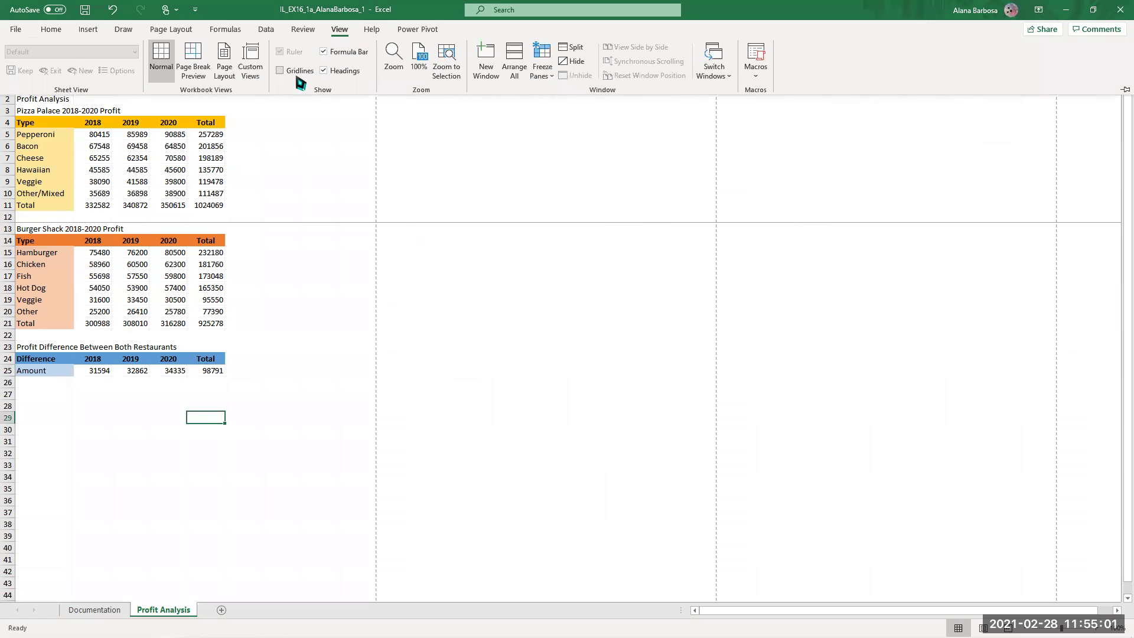
left_click(239, 363)
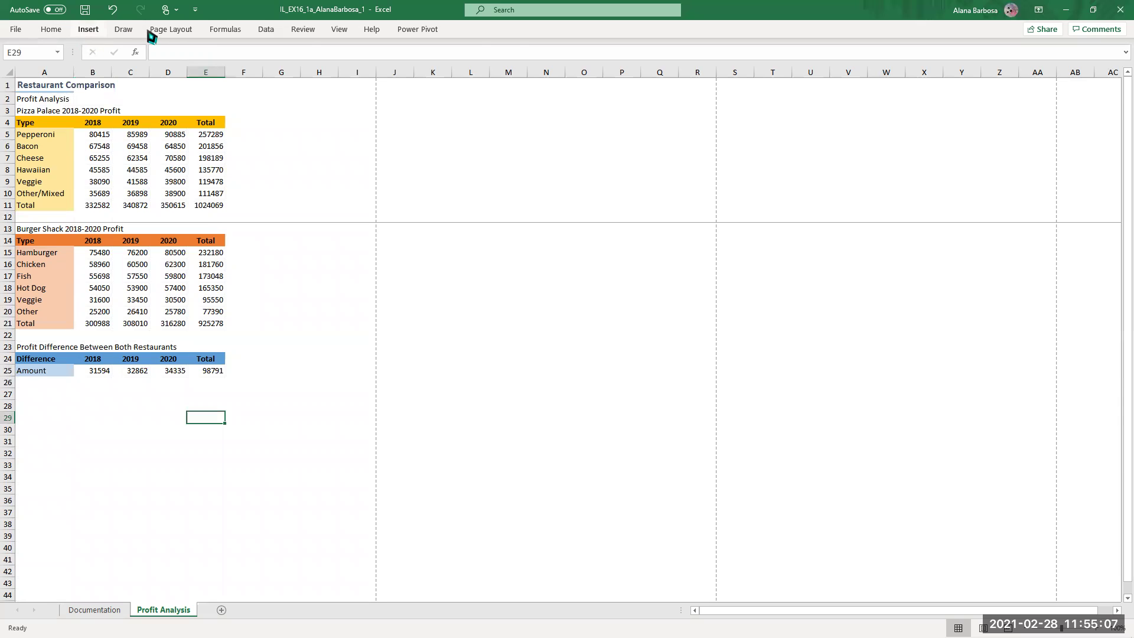
Switch to the Page Layout tab and save the workbook
left_click(167, 32)
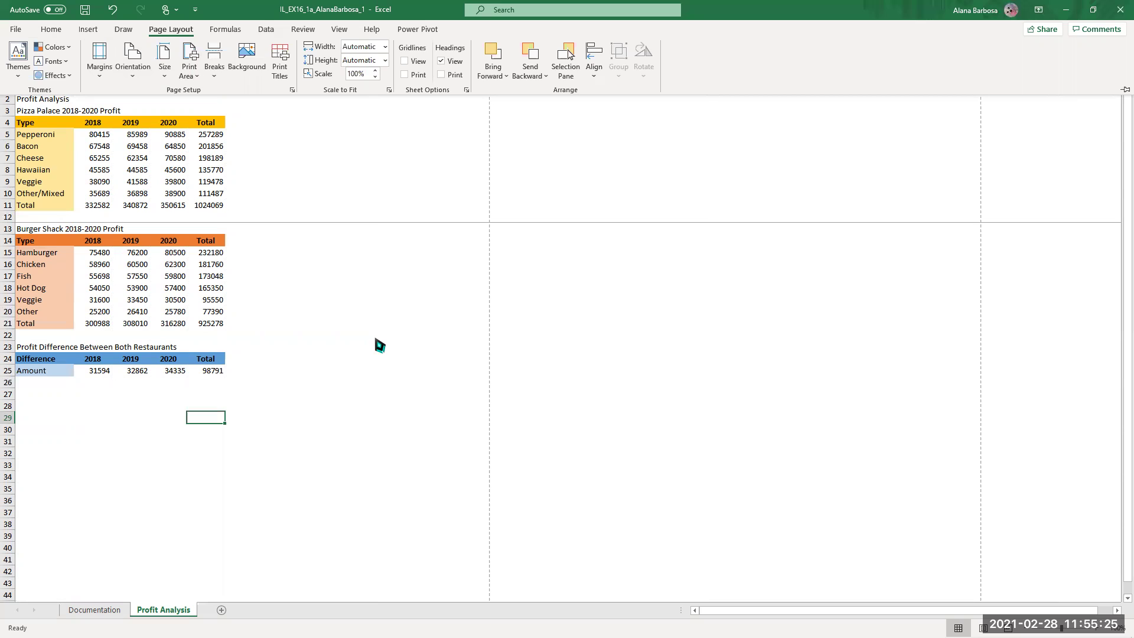
left_click(85, 10)
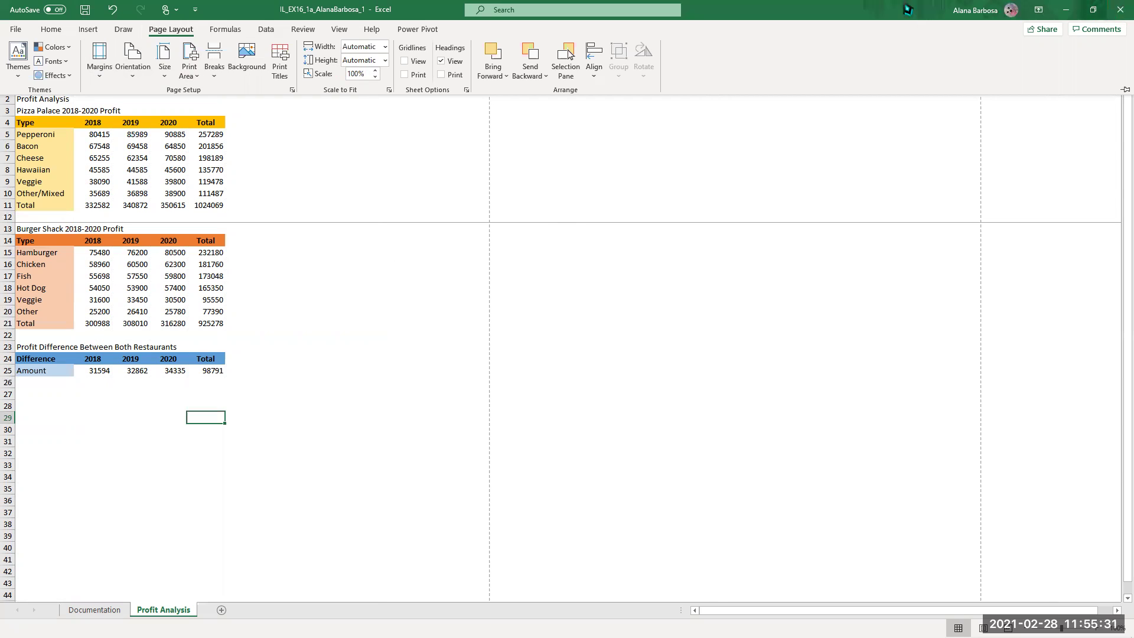
left_click(565, 53)
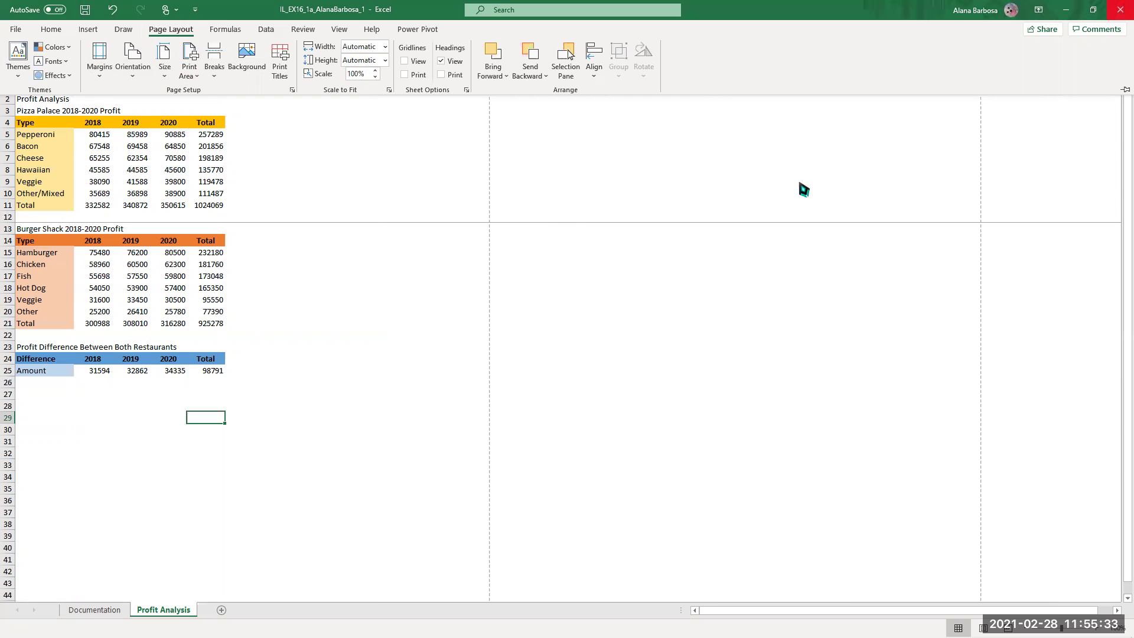